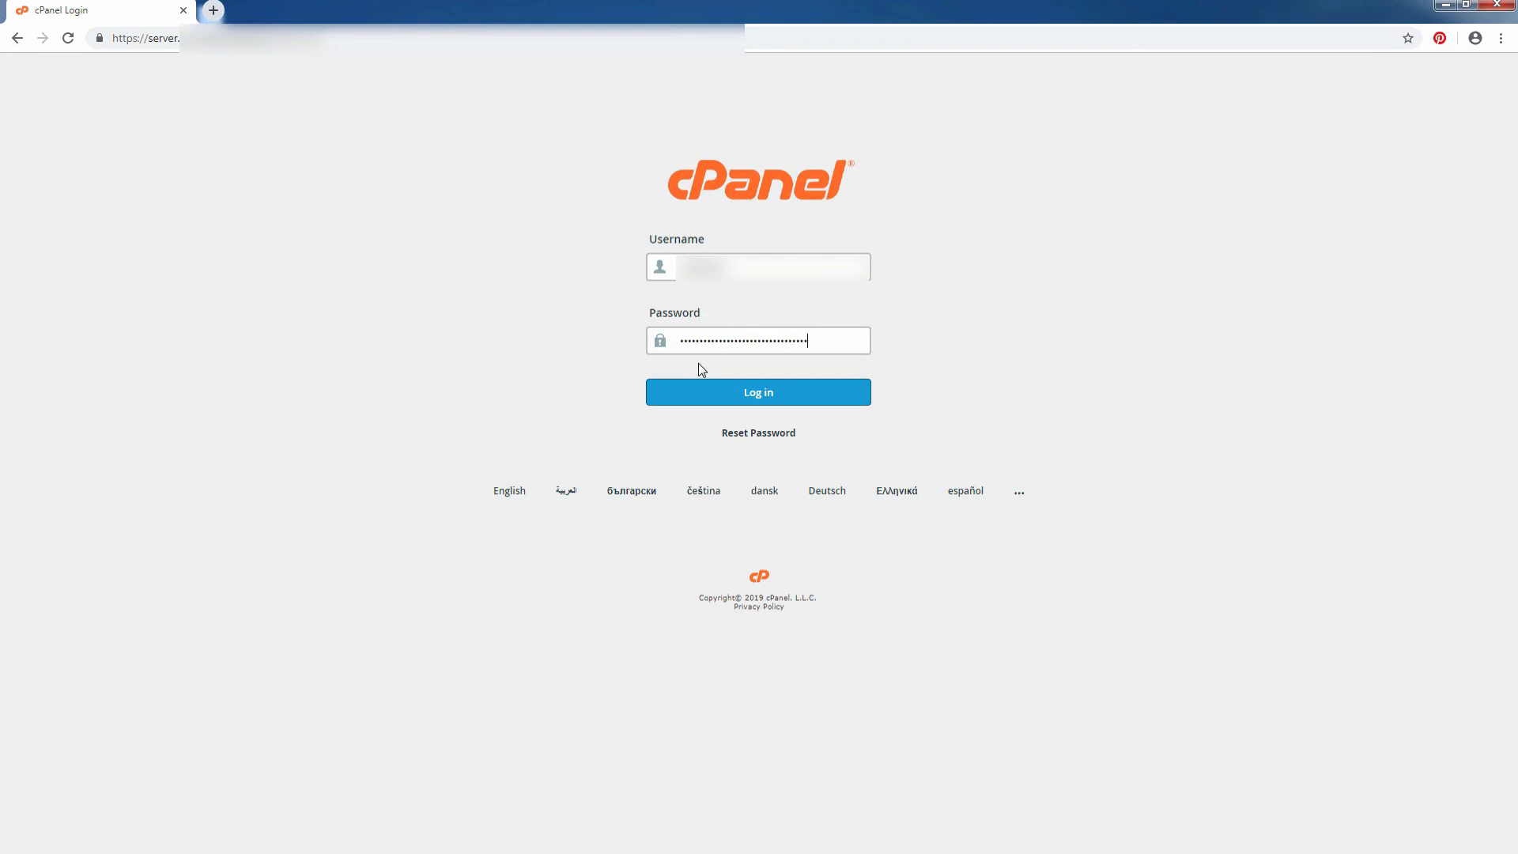
Log in to cPanel with the filled-in credentials and open the public_html folder in File Manager.
{"action": "left_click", "coordinate": [776, 394]}
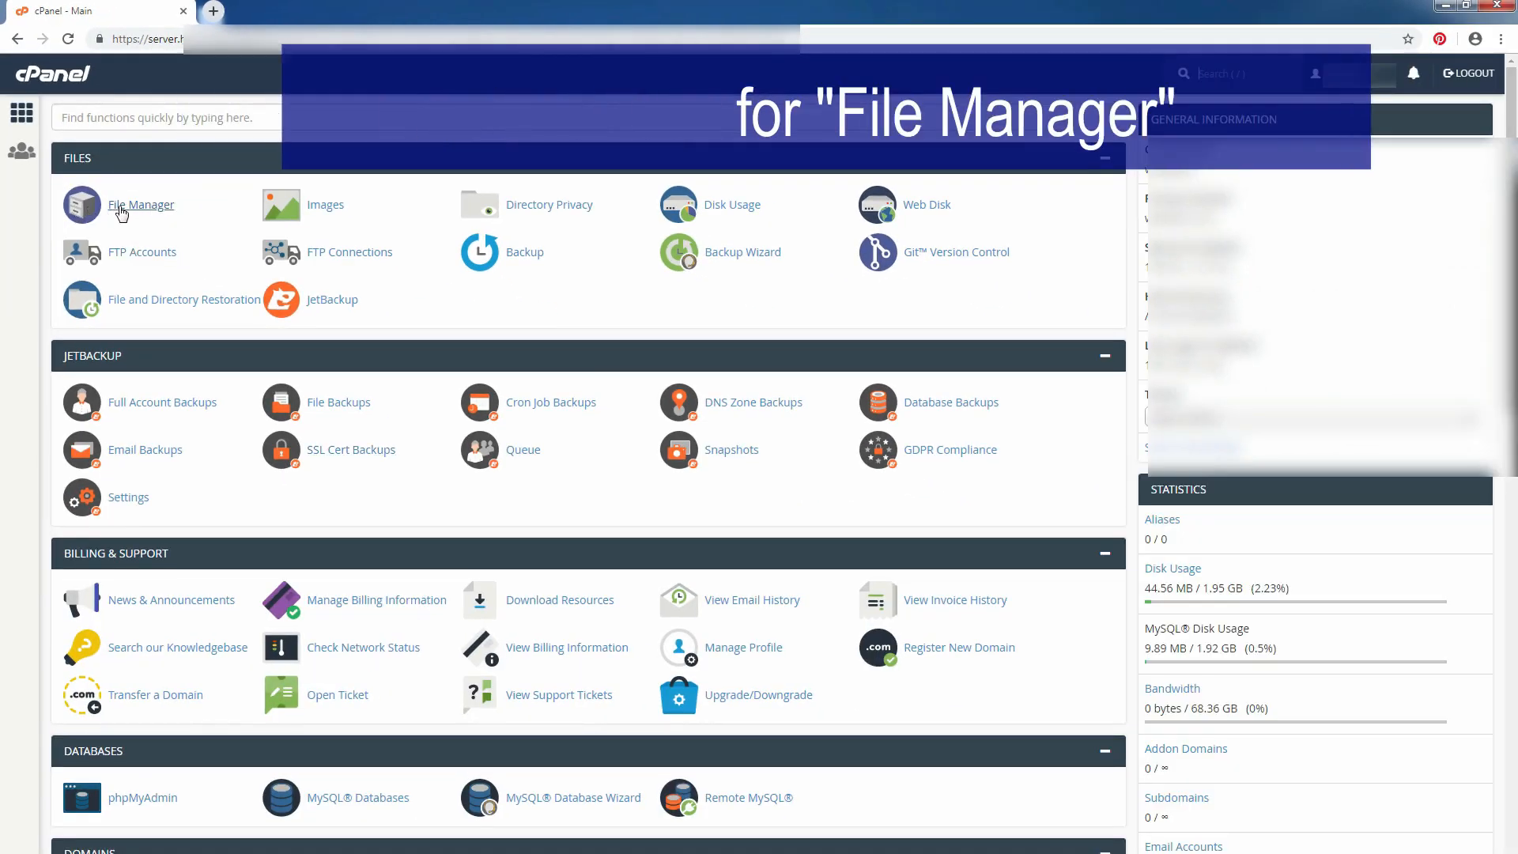
{"action": "left_click", "coordinate": [158, 215]}
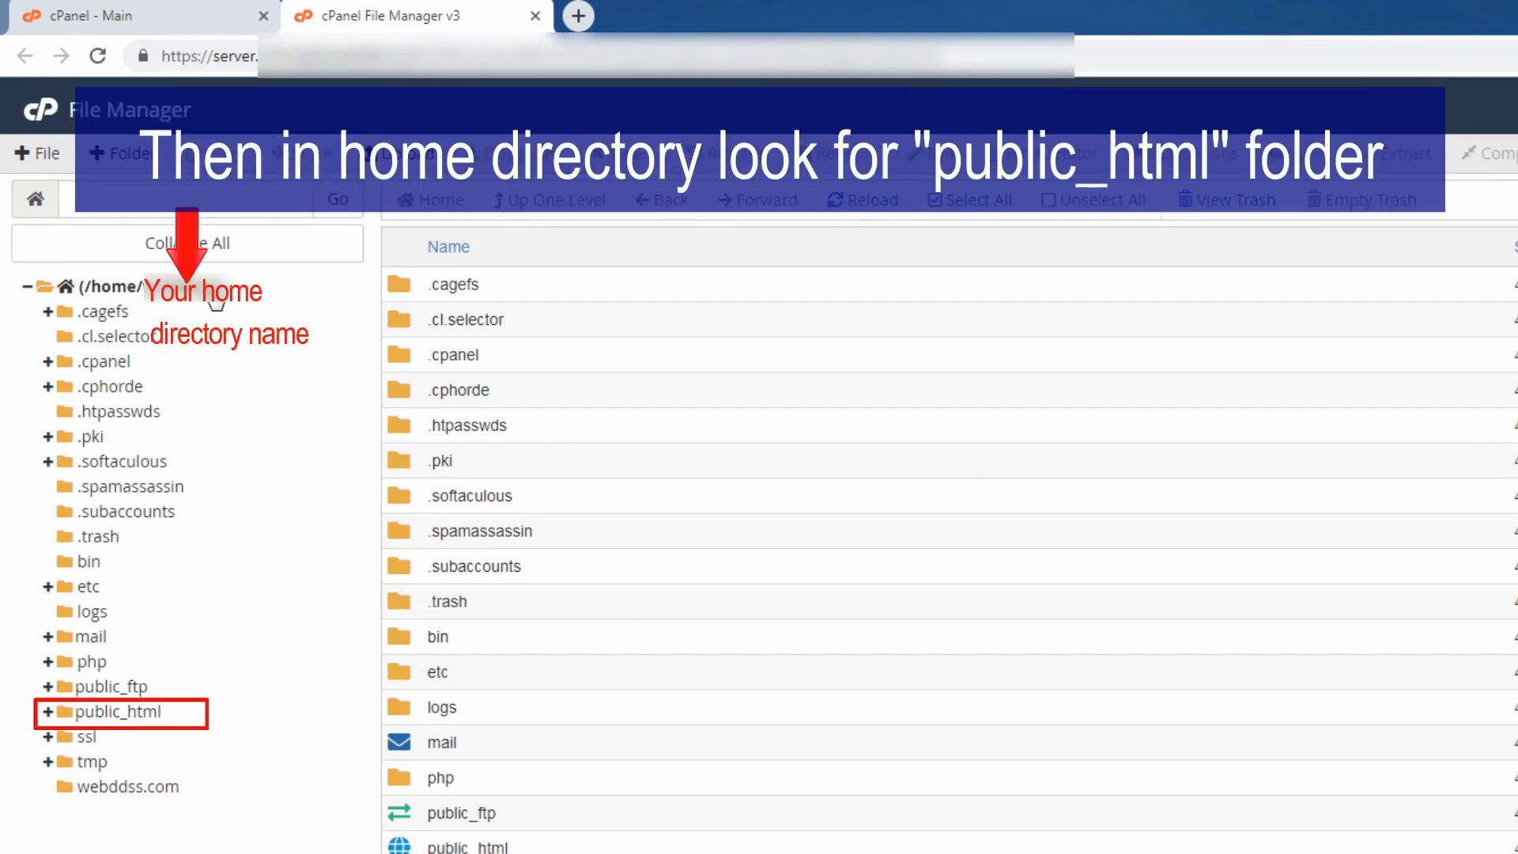
{"action": "left_click", "coordinate": [87, 711]}
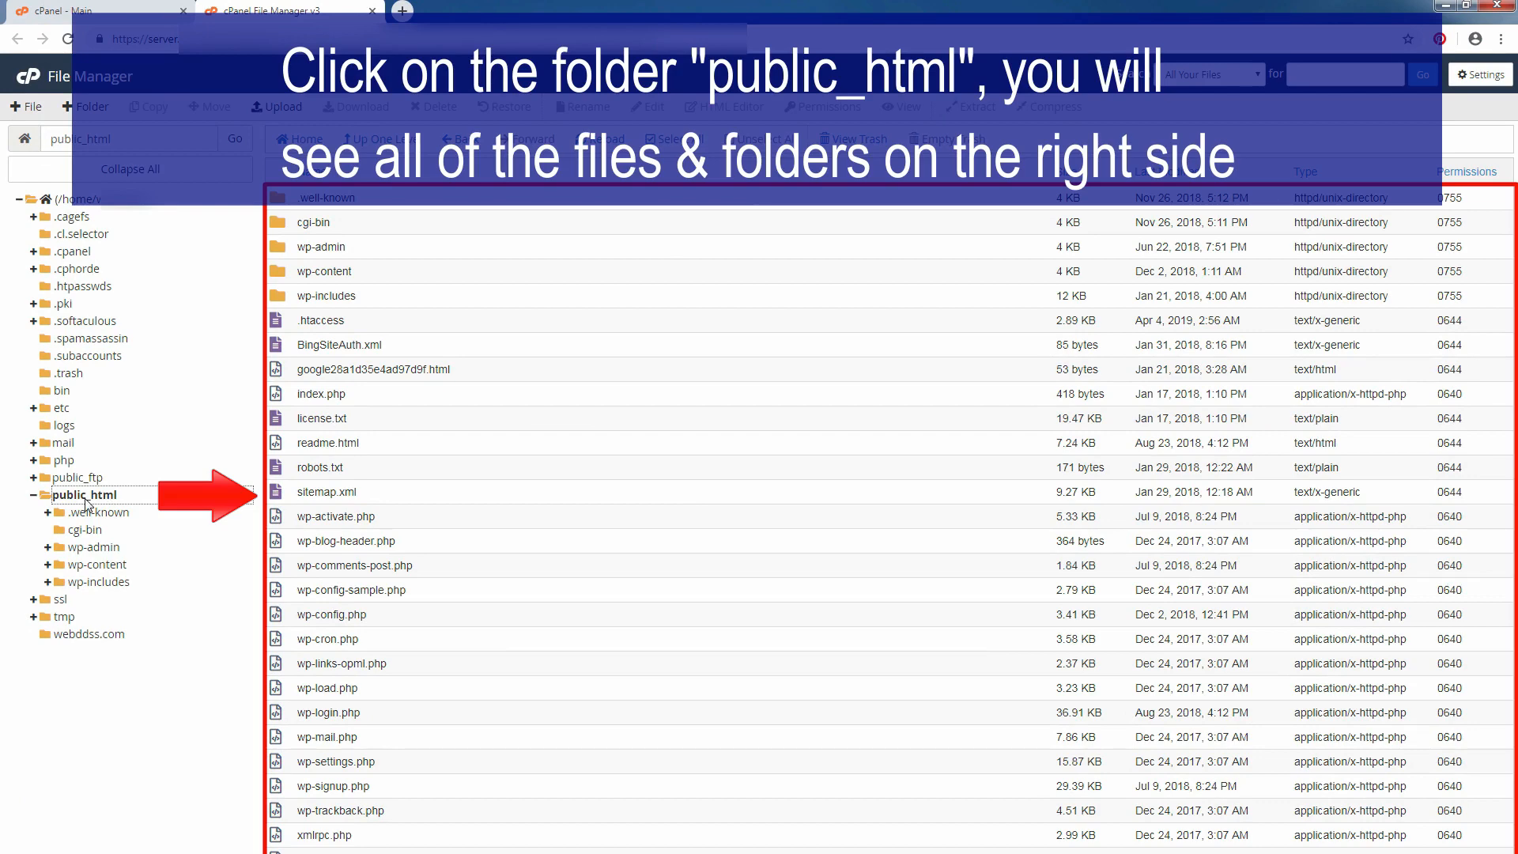
{"action": "left_click", "coordinate": [86, 501]}
{"action": "left_click", "coordinate": [86, 501]}
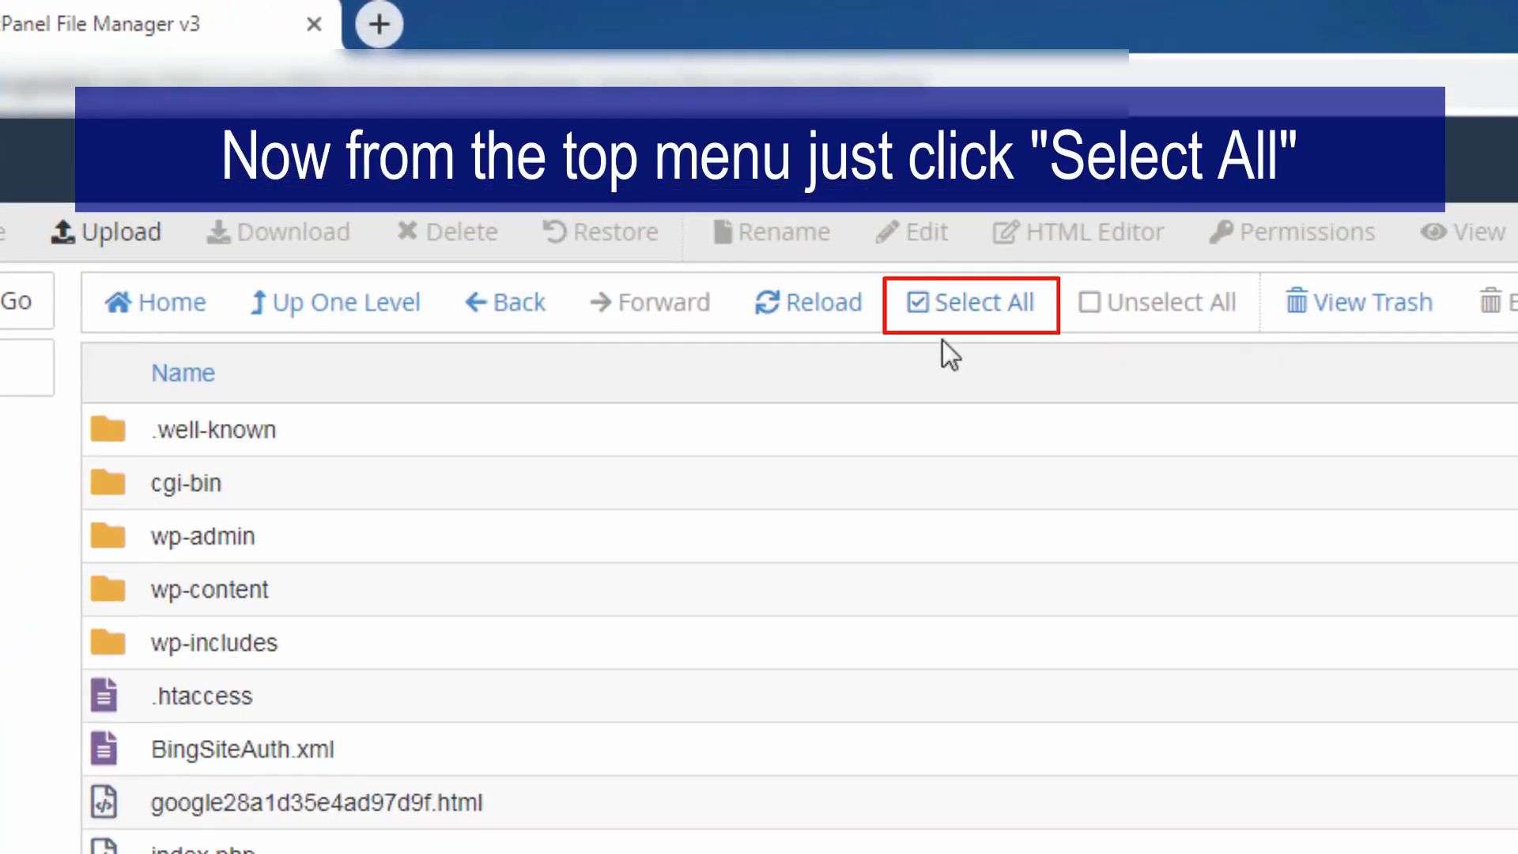
Select all files and folders in public_html and set them to be compressed as a Zip Archive.
{"action": "left_click", "coordinate": [1037, 269]}
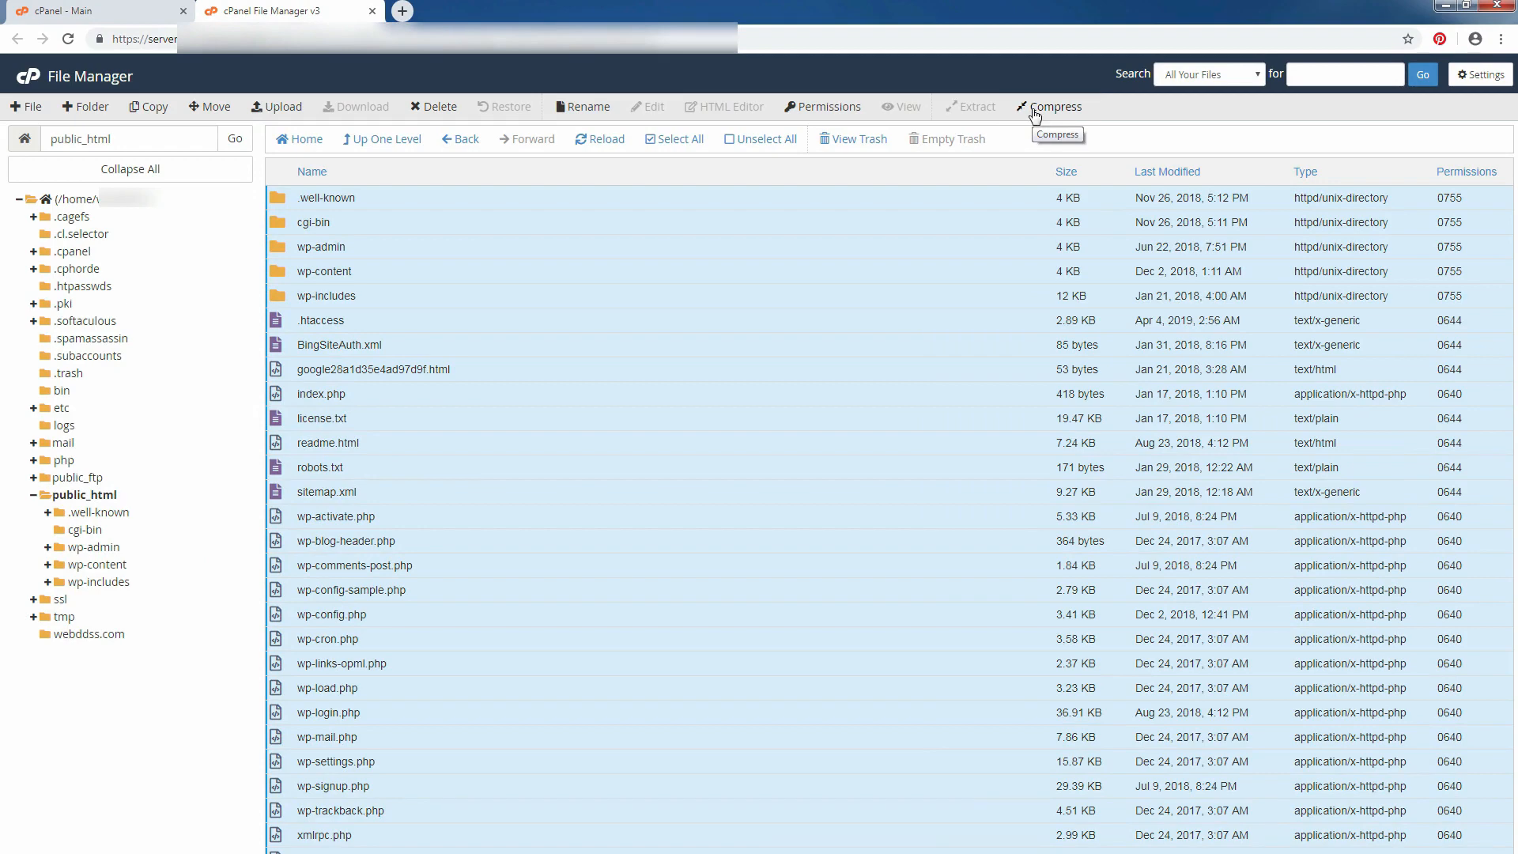
{"action": "left_click", "coordinate": [1035, 111]}
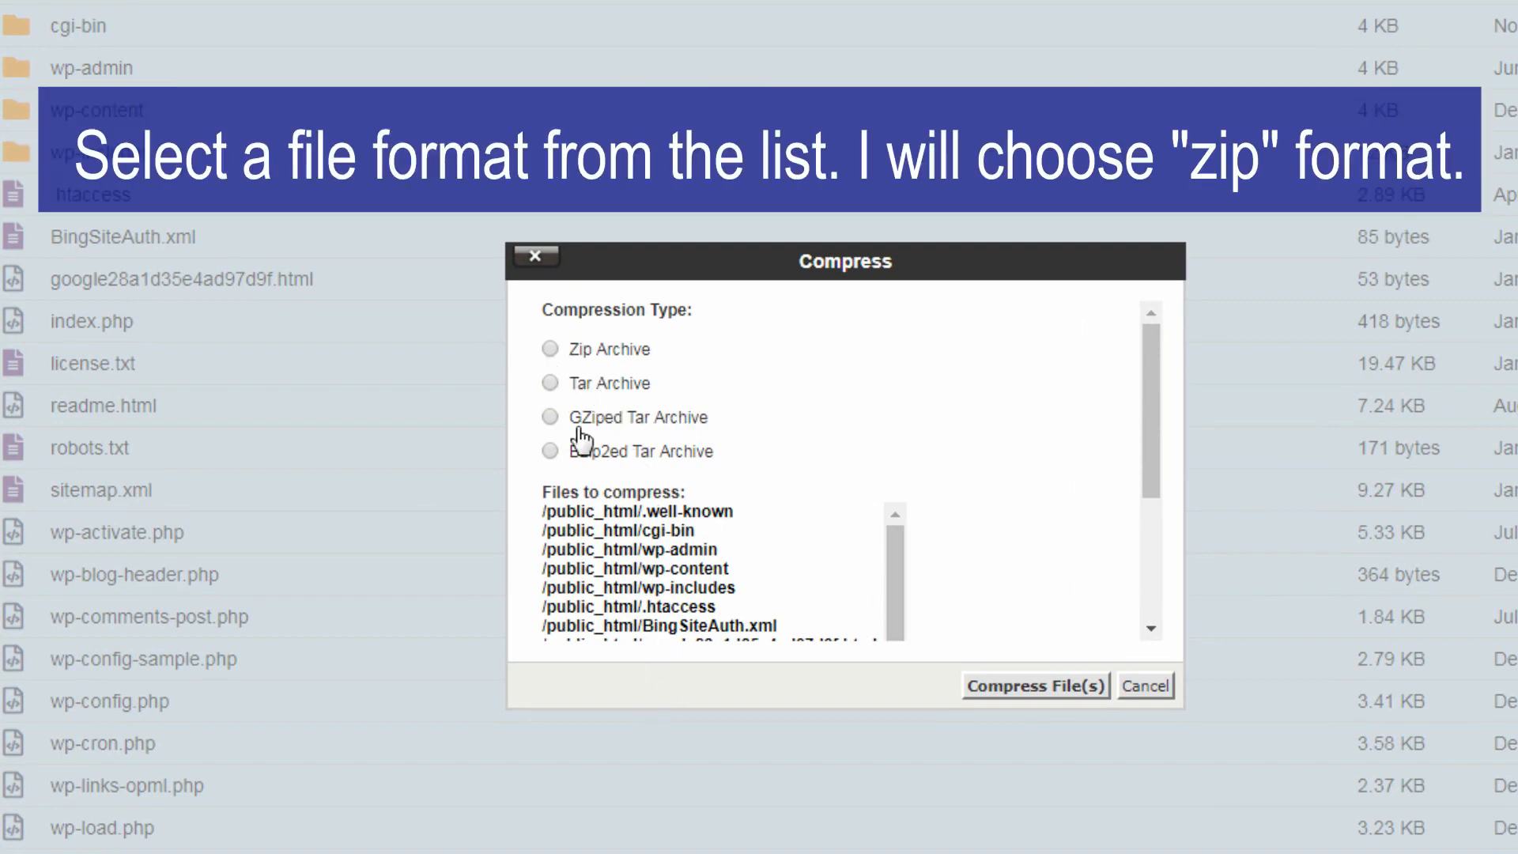
{"action": "left_click", "coordinate": [549, 350]}
{"action": "left_click_drag", "start_coordinate": [1152, 383], "coordinate": [1135, 671]}
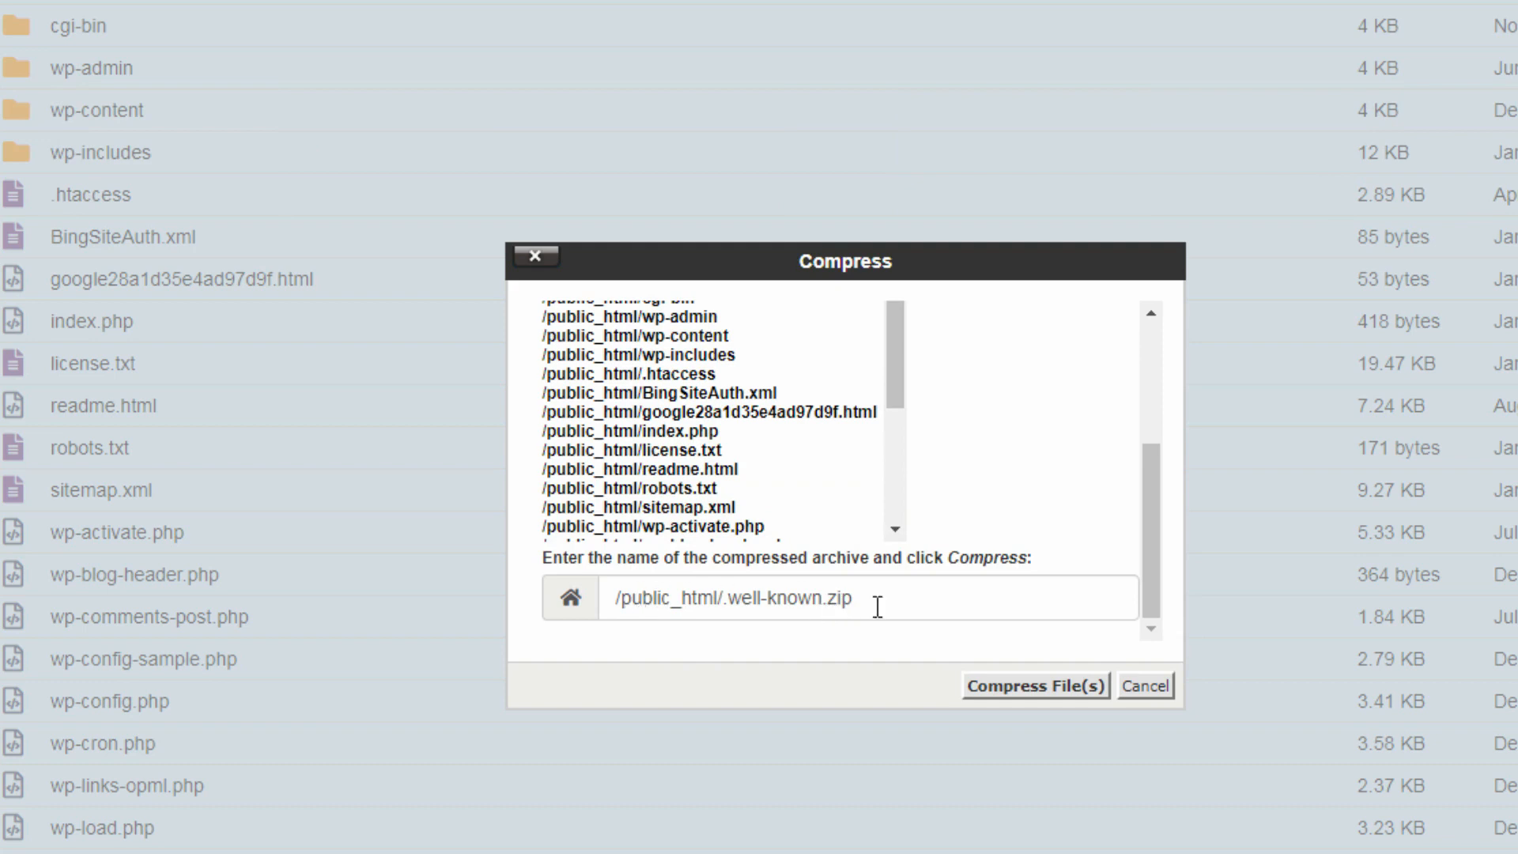
Name the archive /public_html/.new_downlod.zip, compress the selected files and close the compression results.
{"action": "left_click", "coordinate": [787, 607]}
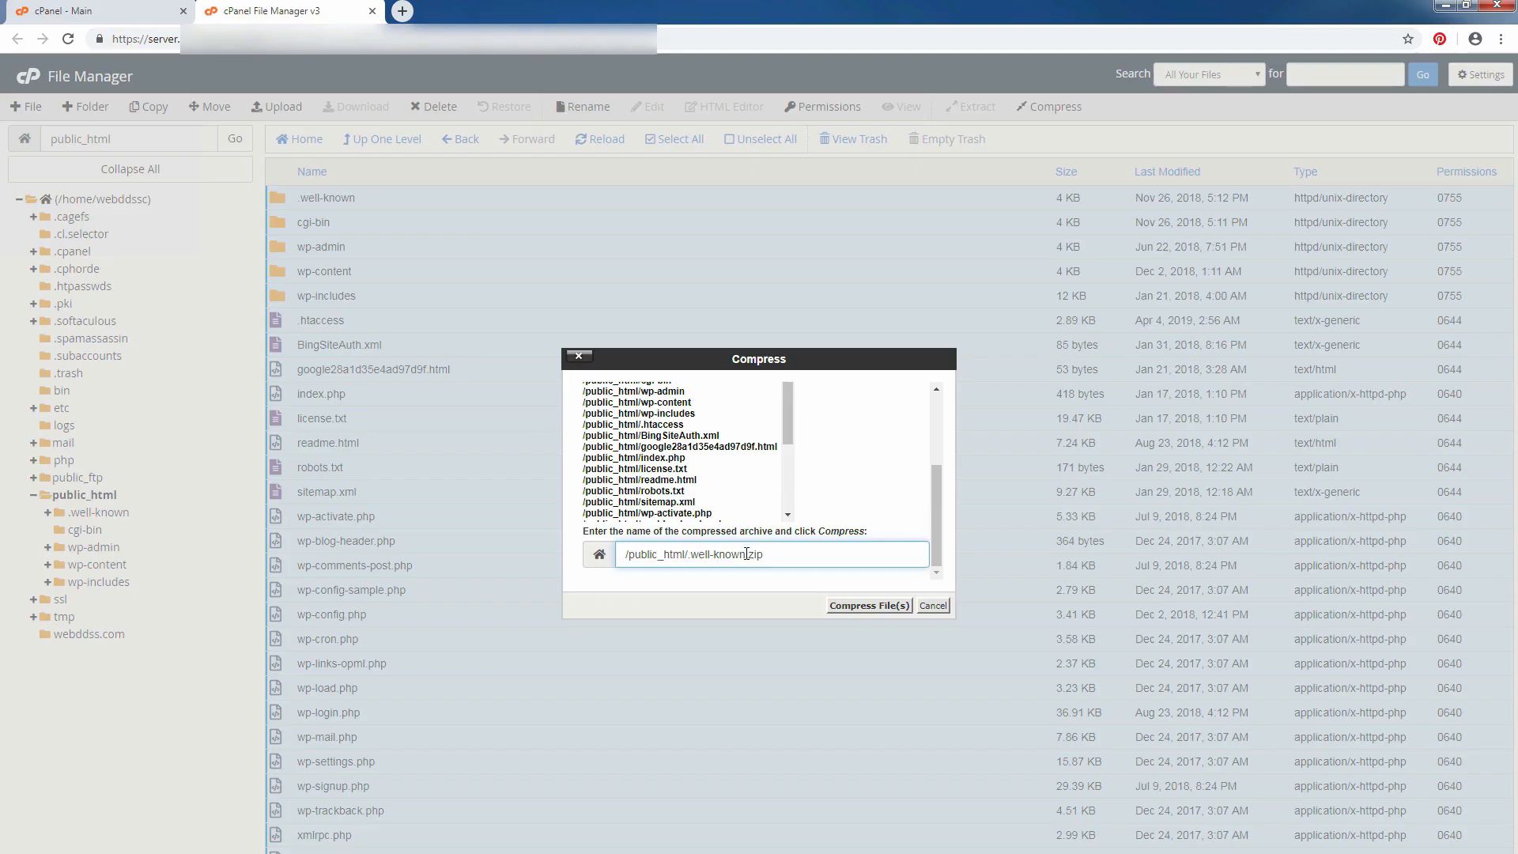
{"action": "left_click_drag", "start_coordinate": [744, 554], "coordinate": [690, 555]}
{"action": "key", "text": "BackSpace"}
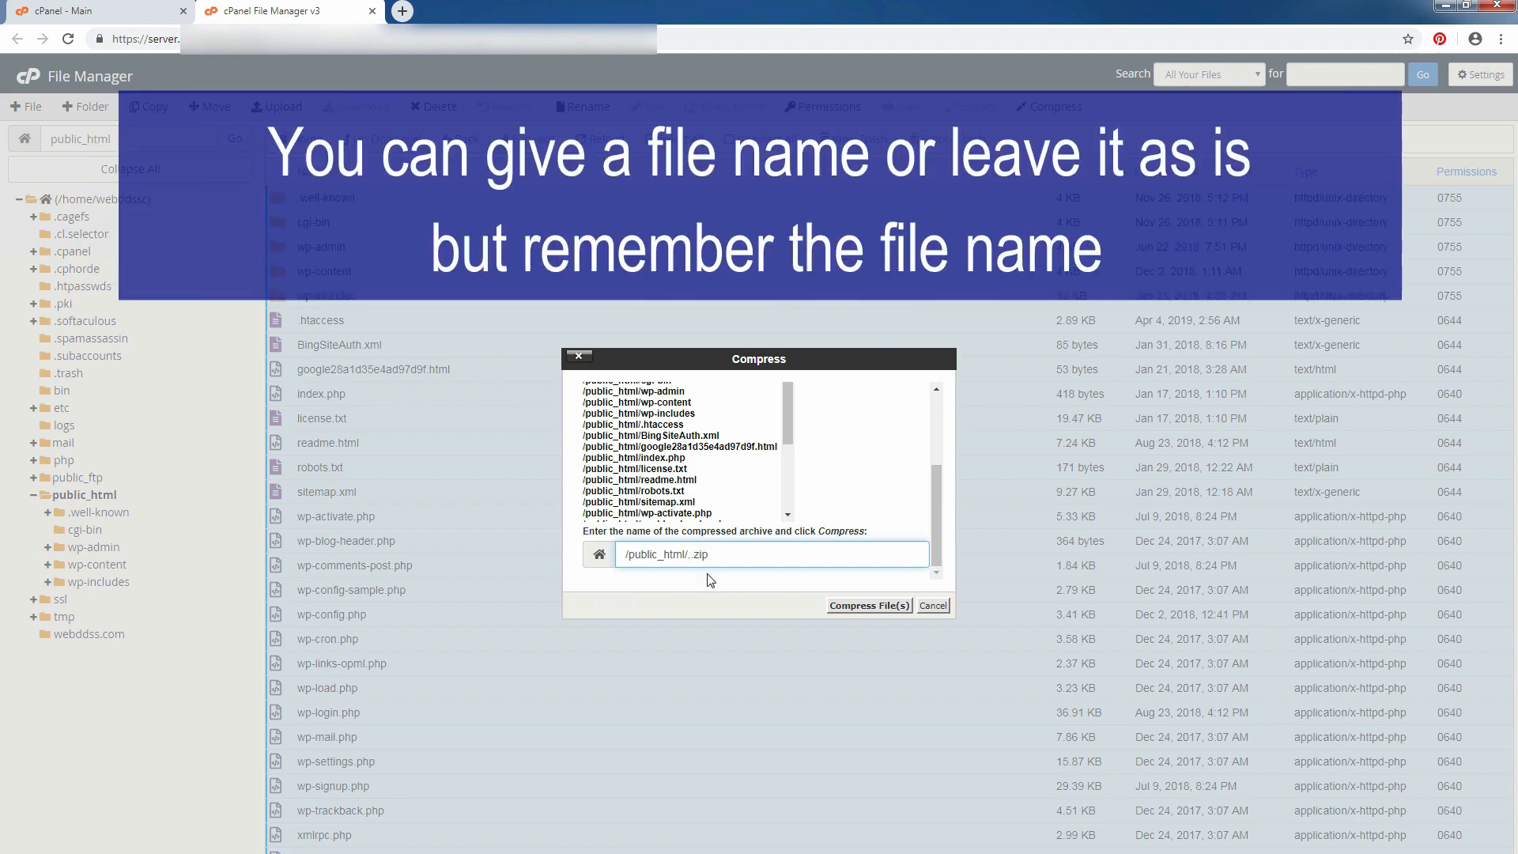
{"action": "type", "text": "new"}
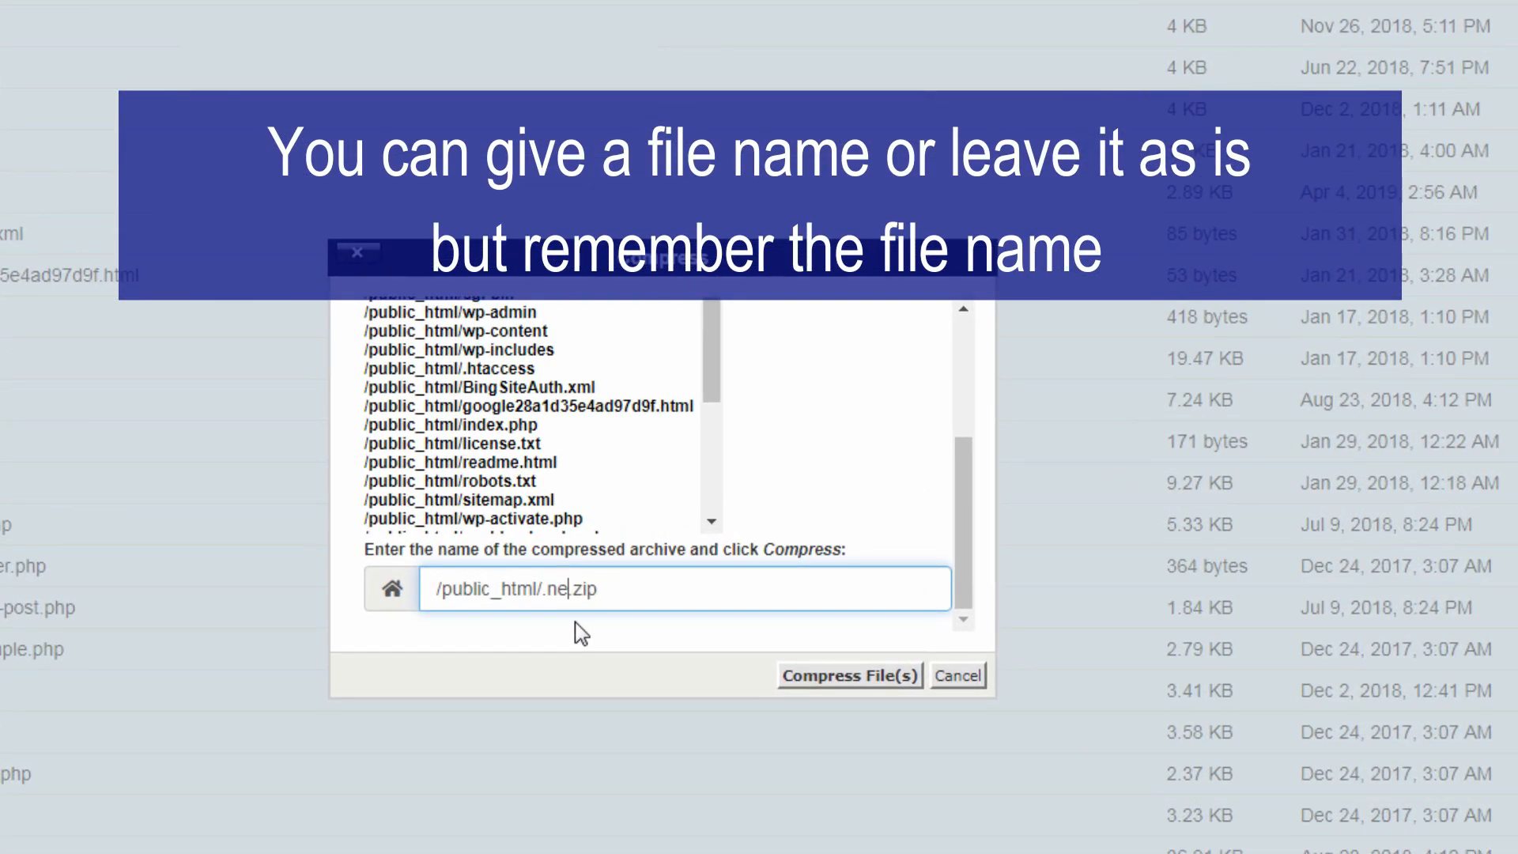
{"action": "type", "text": "_"}
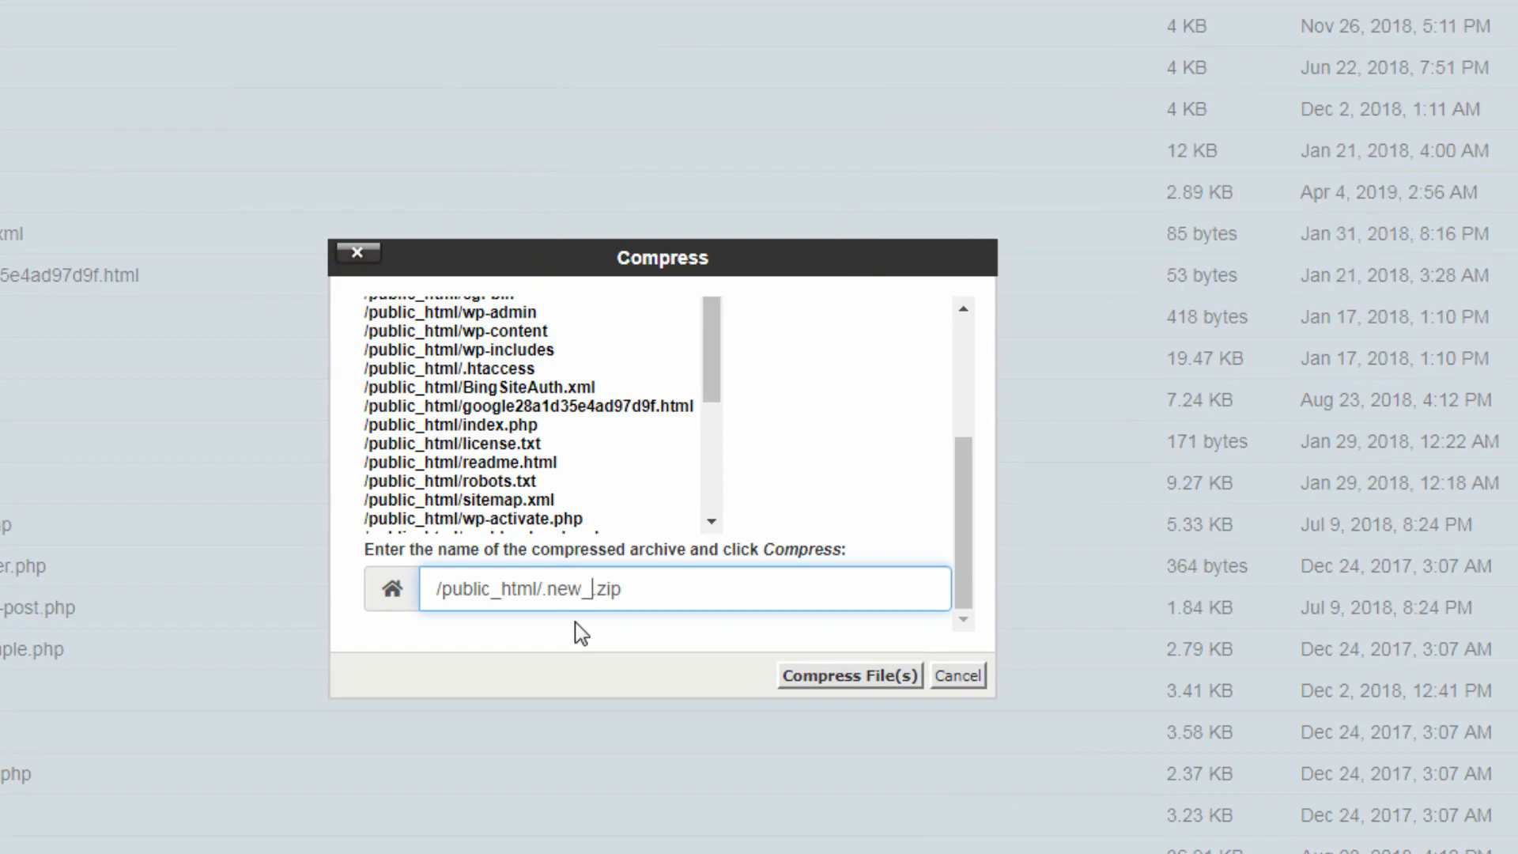
{"action": "type", "text": "downlod"}
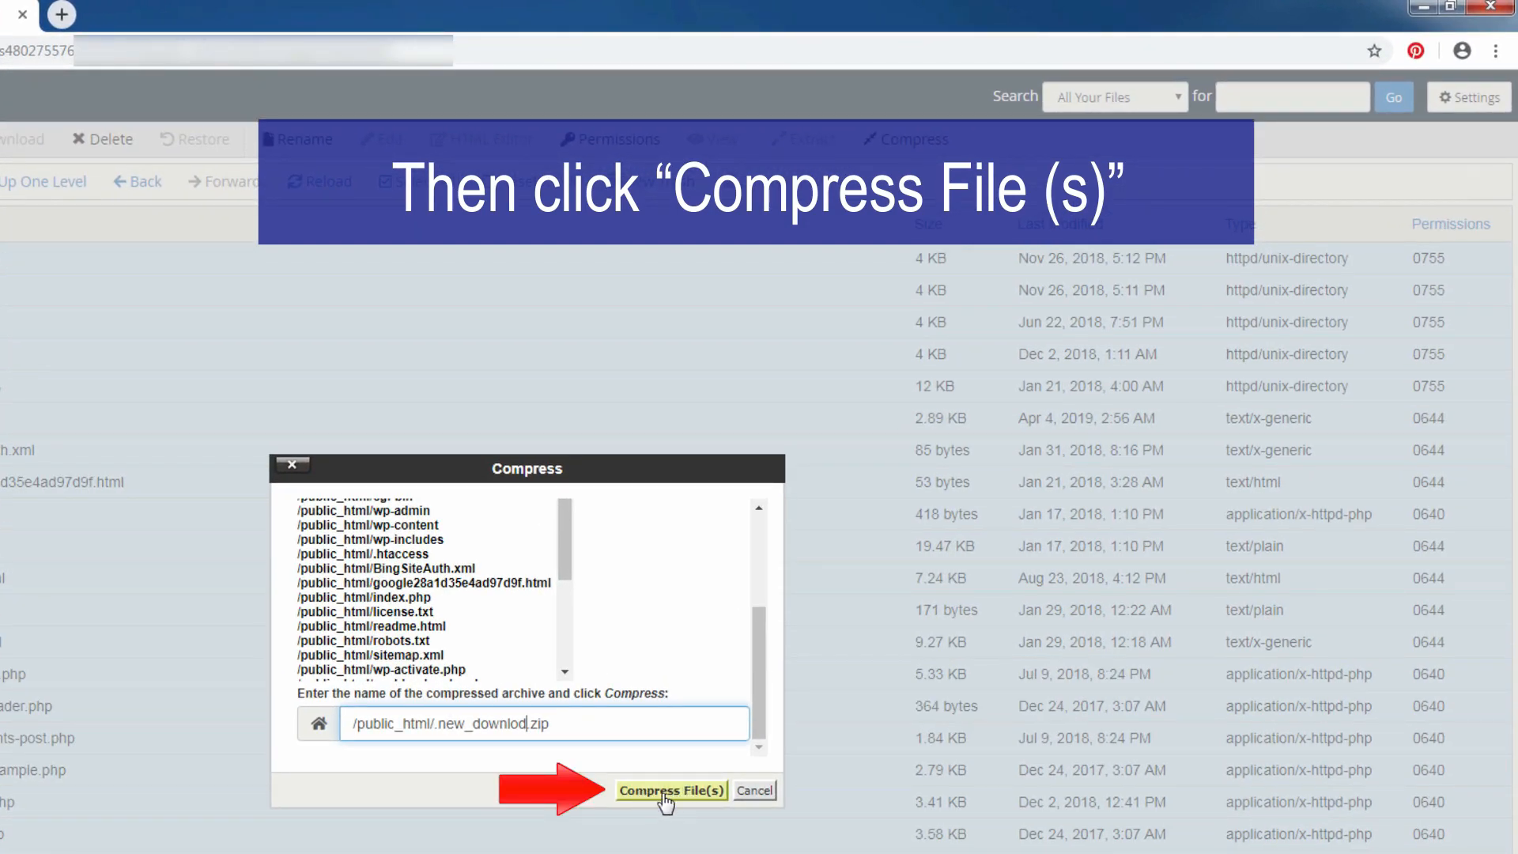
{"action": "left_click", "coordinate": [664, 794]}
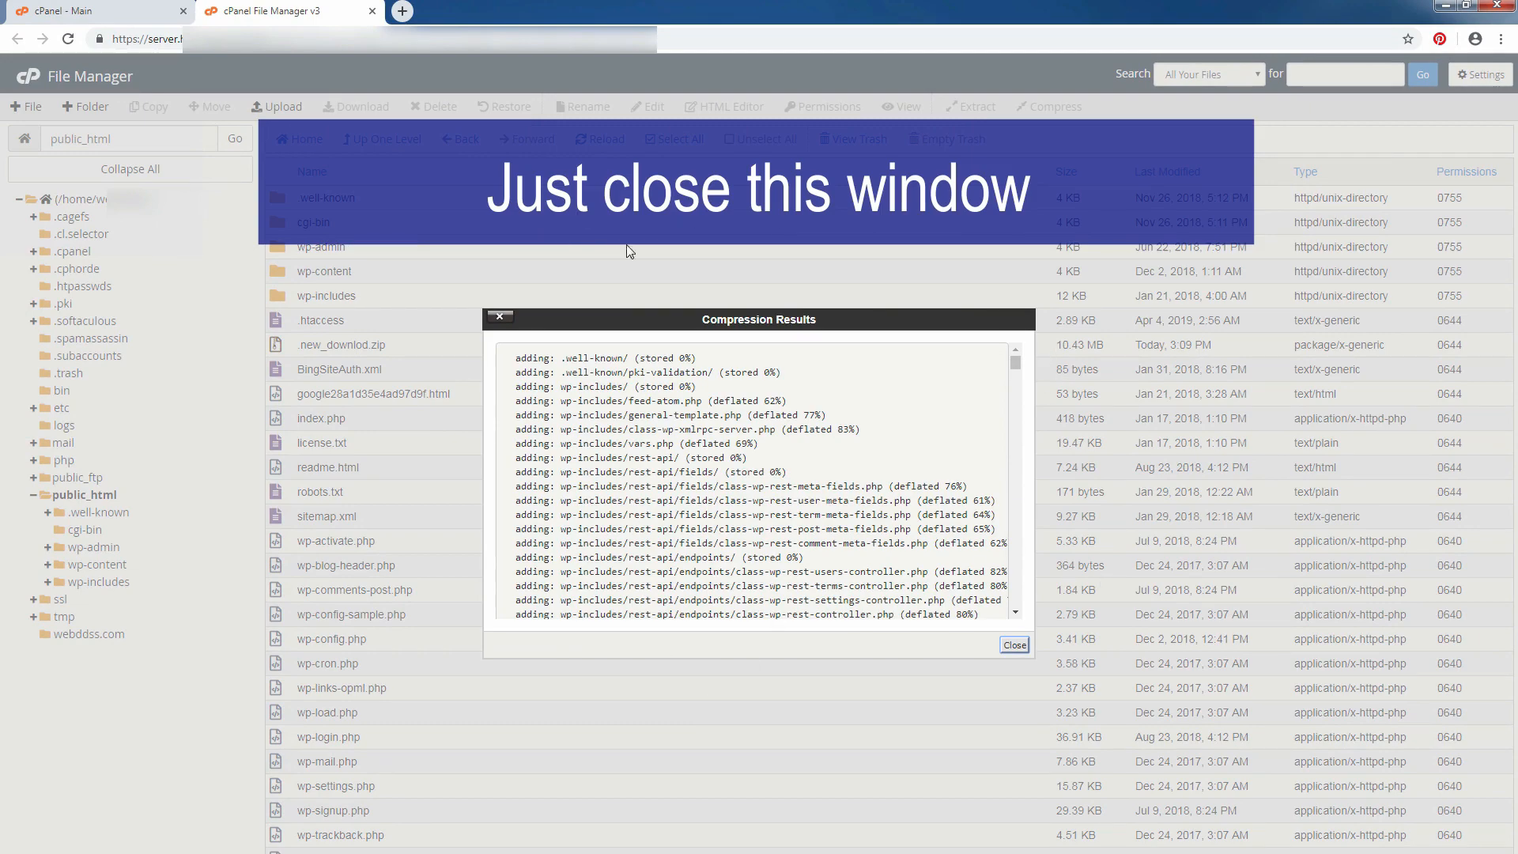
{"action": "left_click", "coordinate": [1014, 645]}
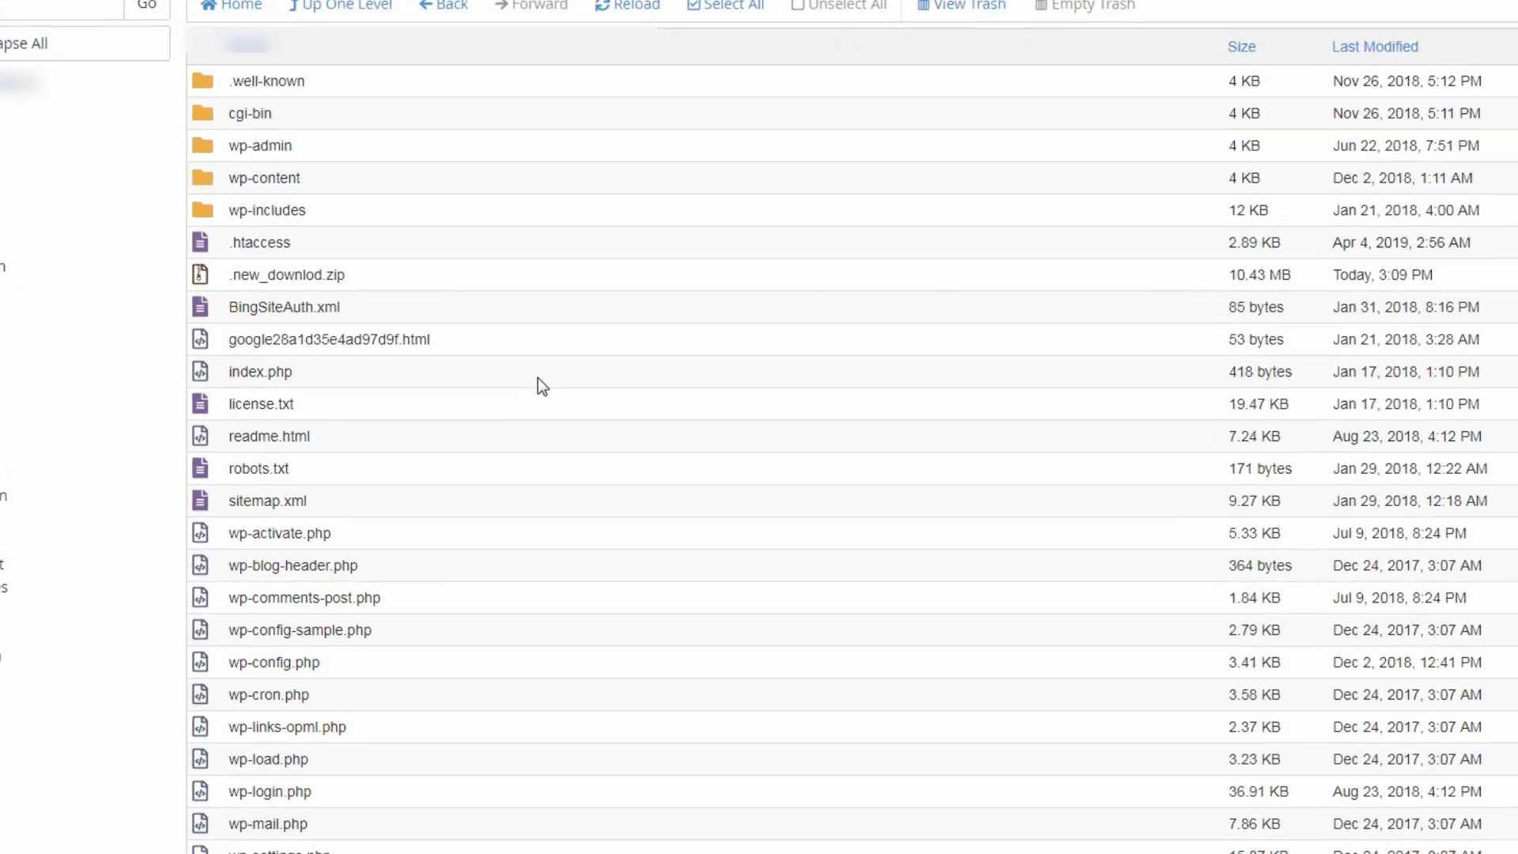
Download .new_downlod.zip from public_html and check the file in the local Downloads folder before closing that folder window.
{"action": "left_click", "coordinate": [204, 277]}
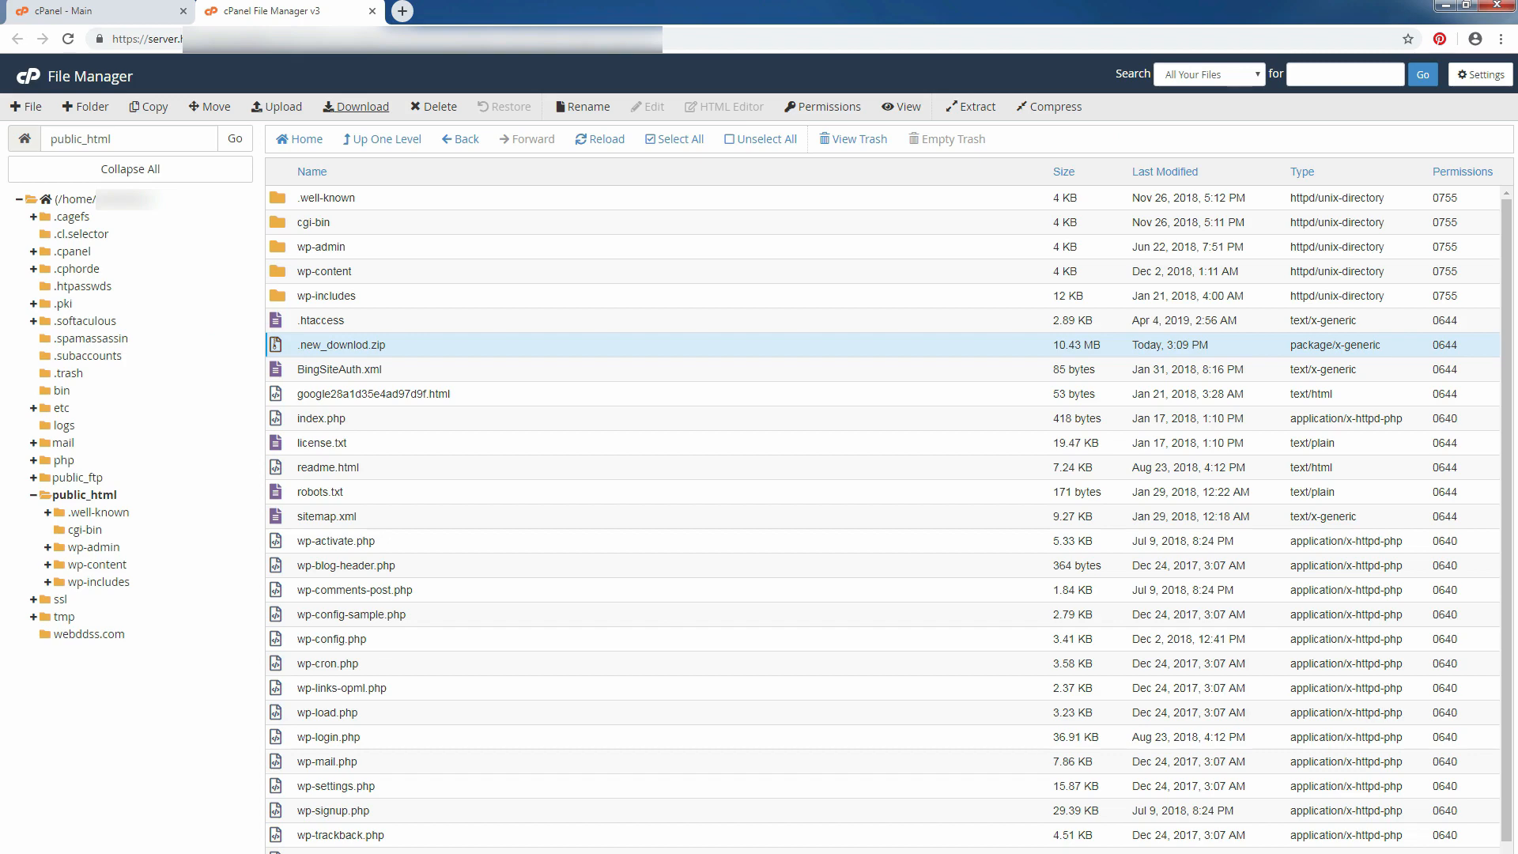
{"action": "right_click", "coordinate": [136, 850]}
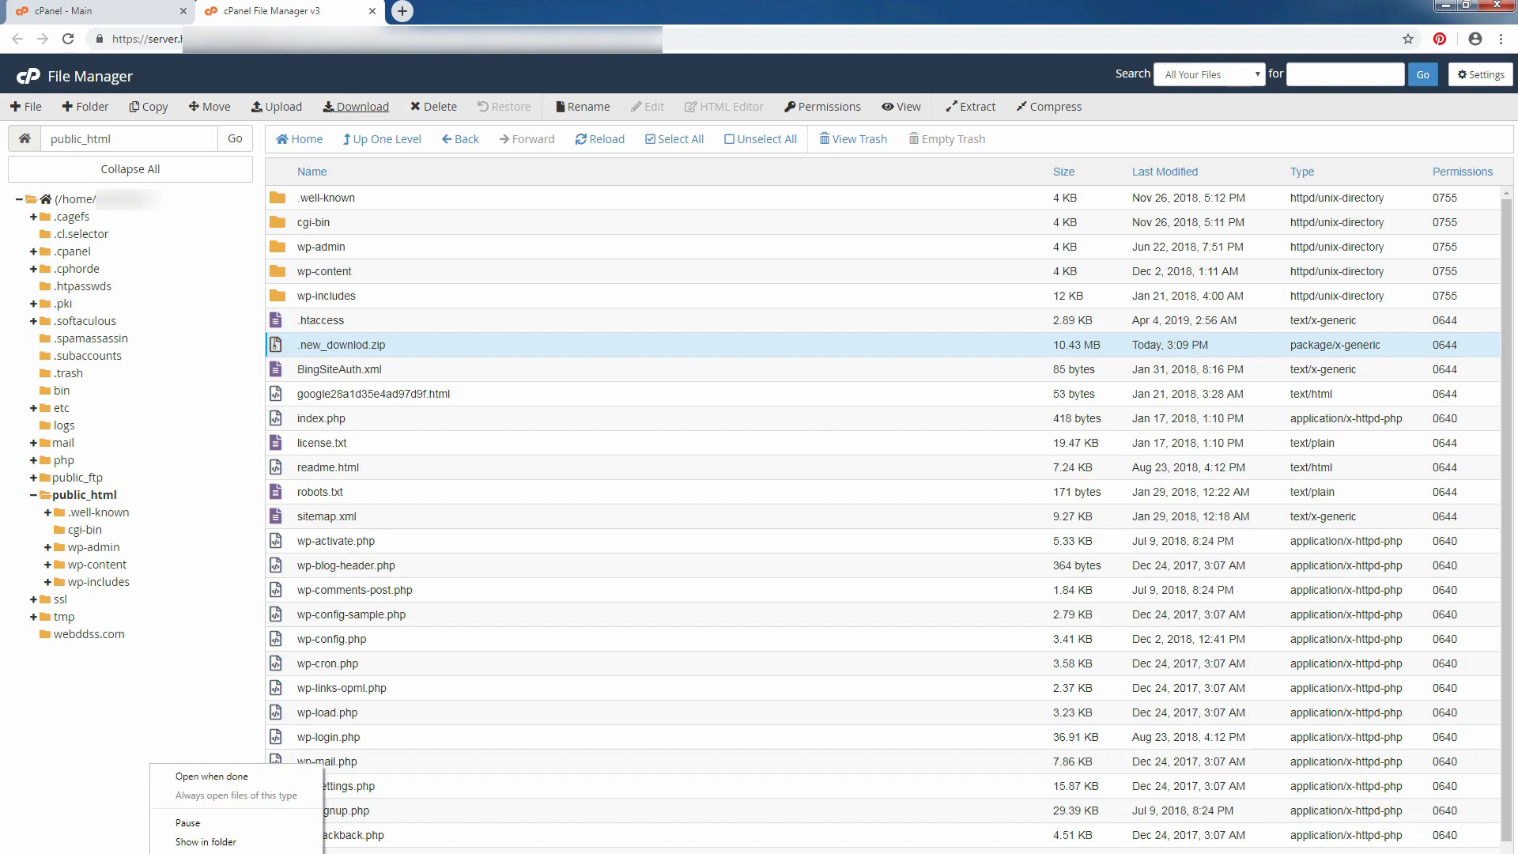
{"action": "left_click", "coordinate": [208, 841]}
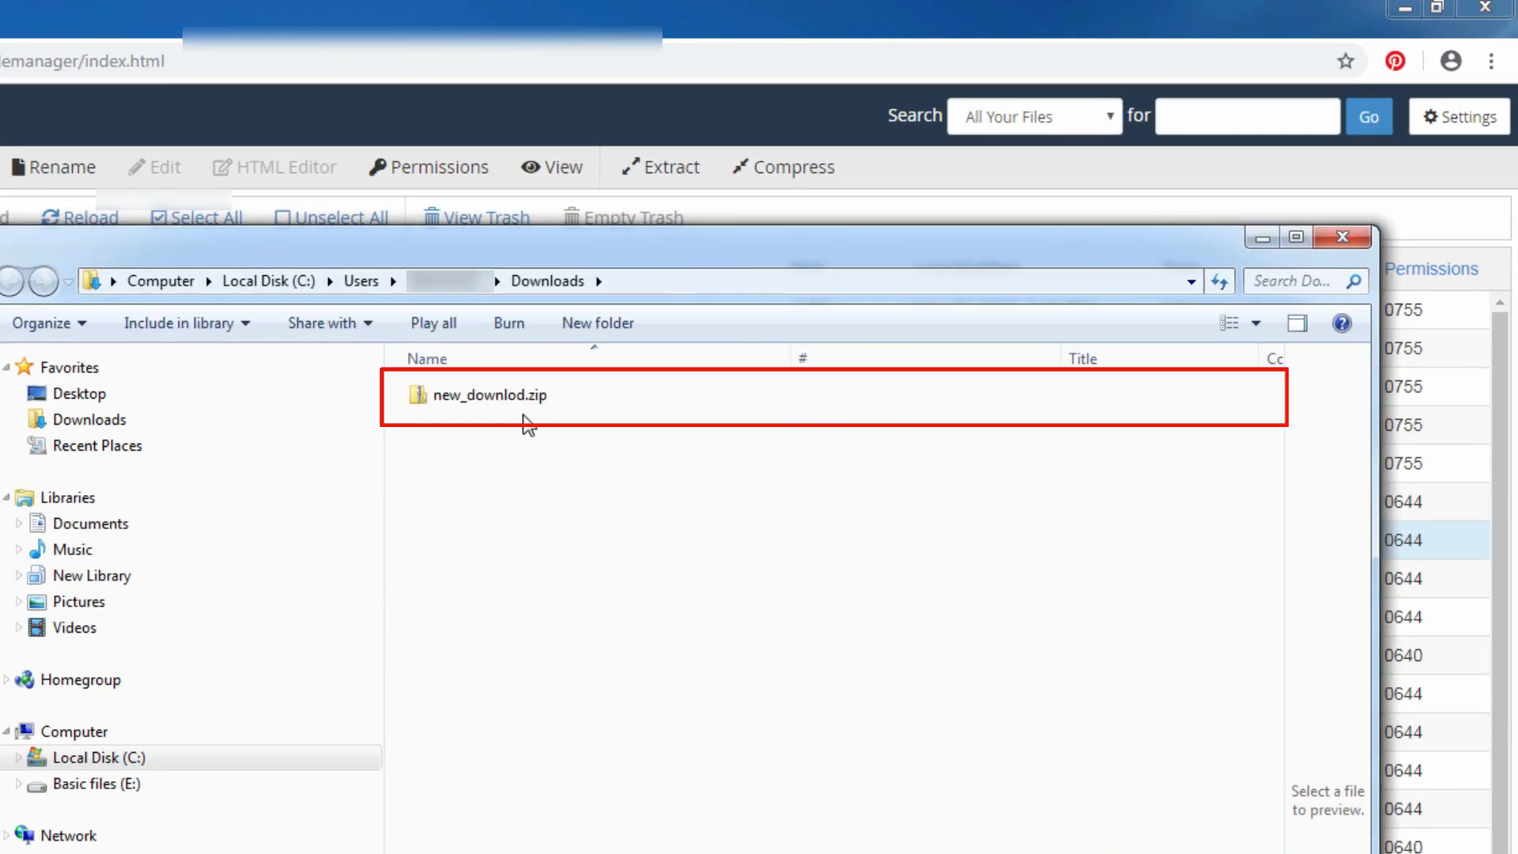
{"action": "left_click", "coordinate": [525, 409]}
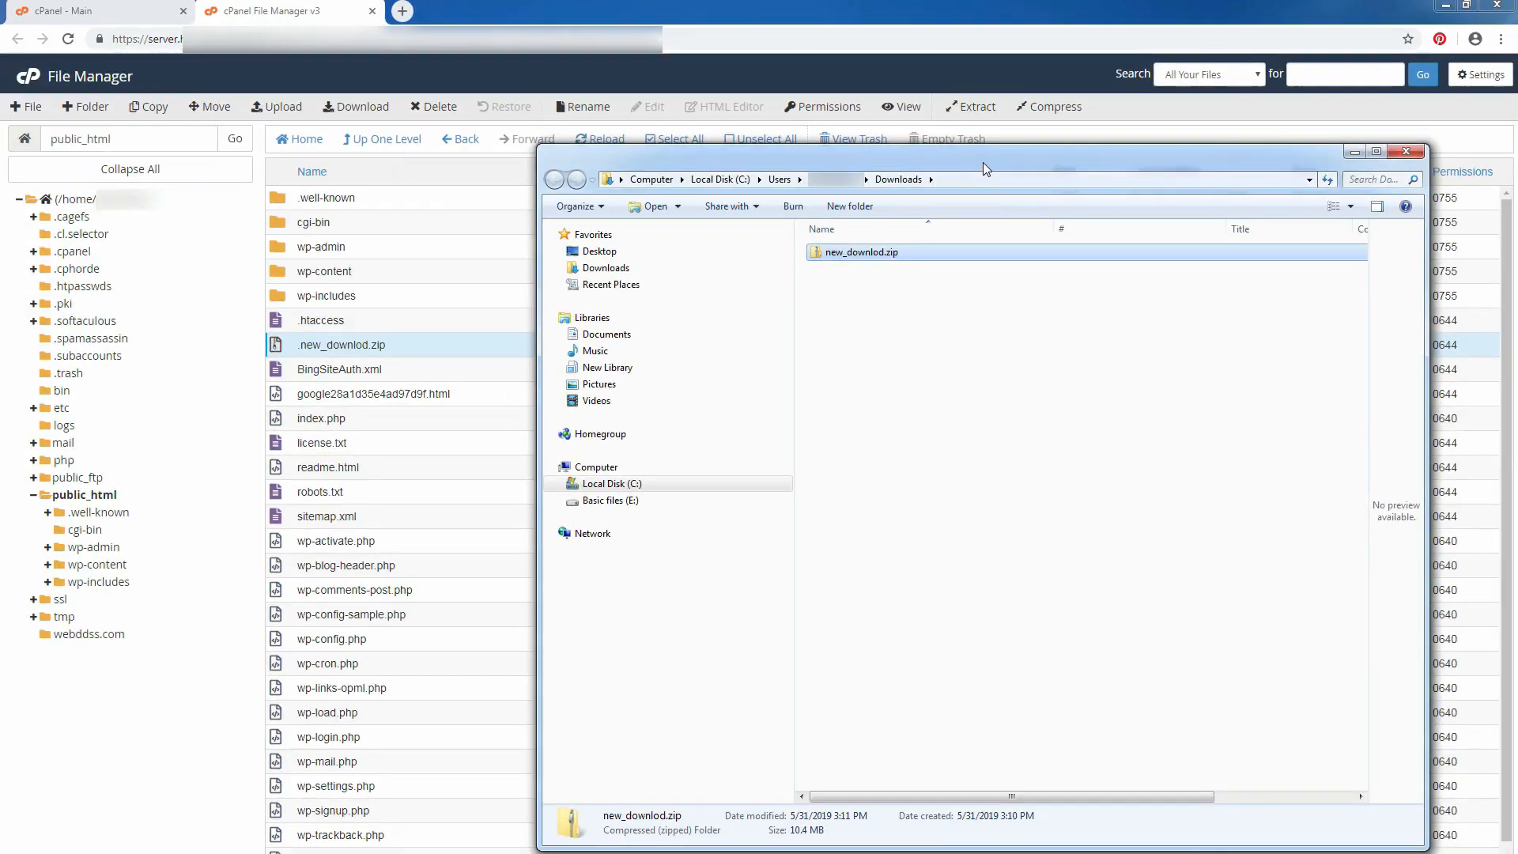
{"action": "left_click_drag", "start_coordinate": [981, 144], "coordinate": [972, 94]}
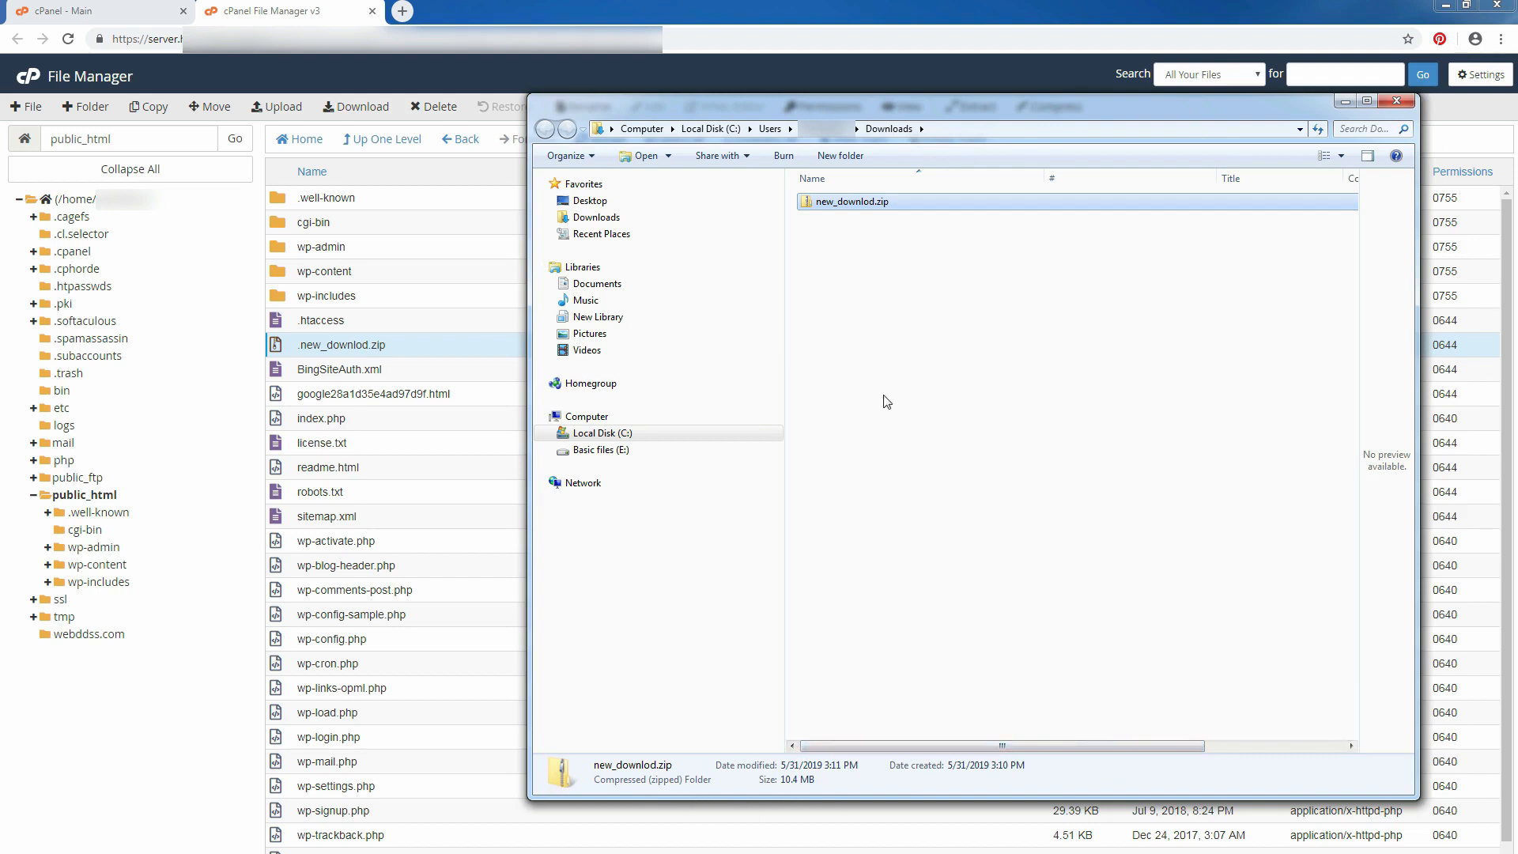
{"action": "left_click", "coordinate": [1396, 101]}
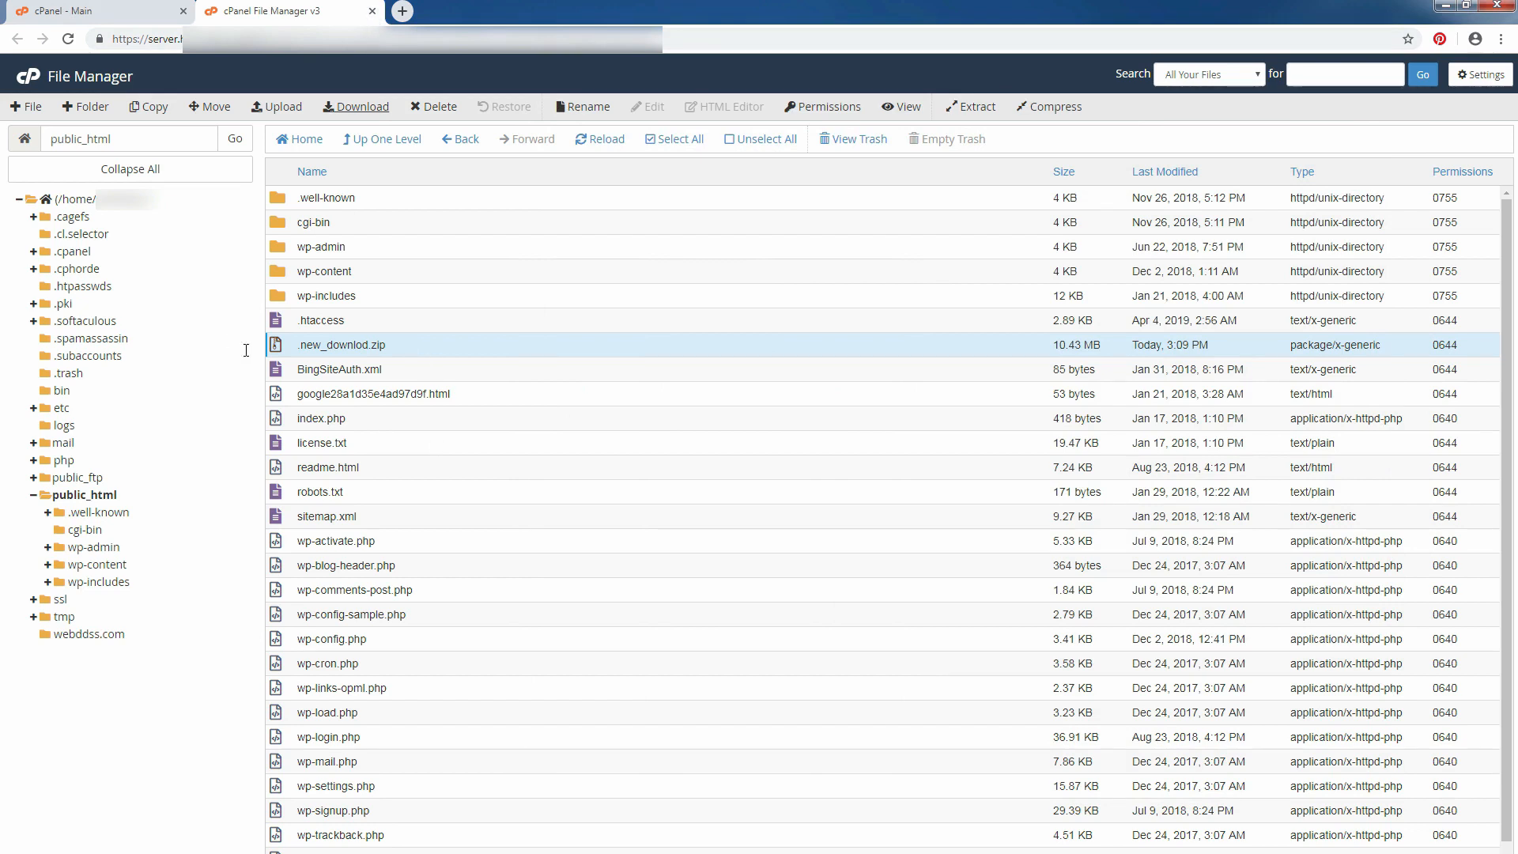
Permanently delete .new_downlod.zip from the public_html folder, skipping the trash.
{"action": "left_click", "coordinate": [276, 350]}
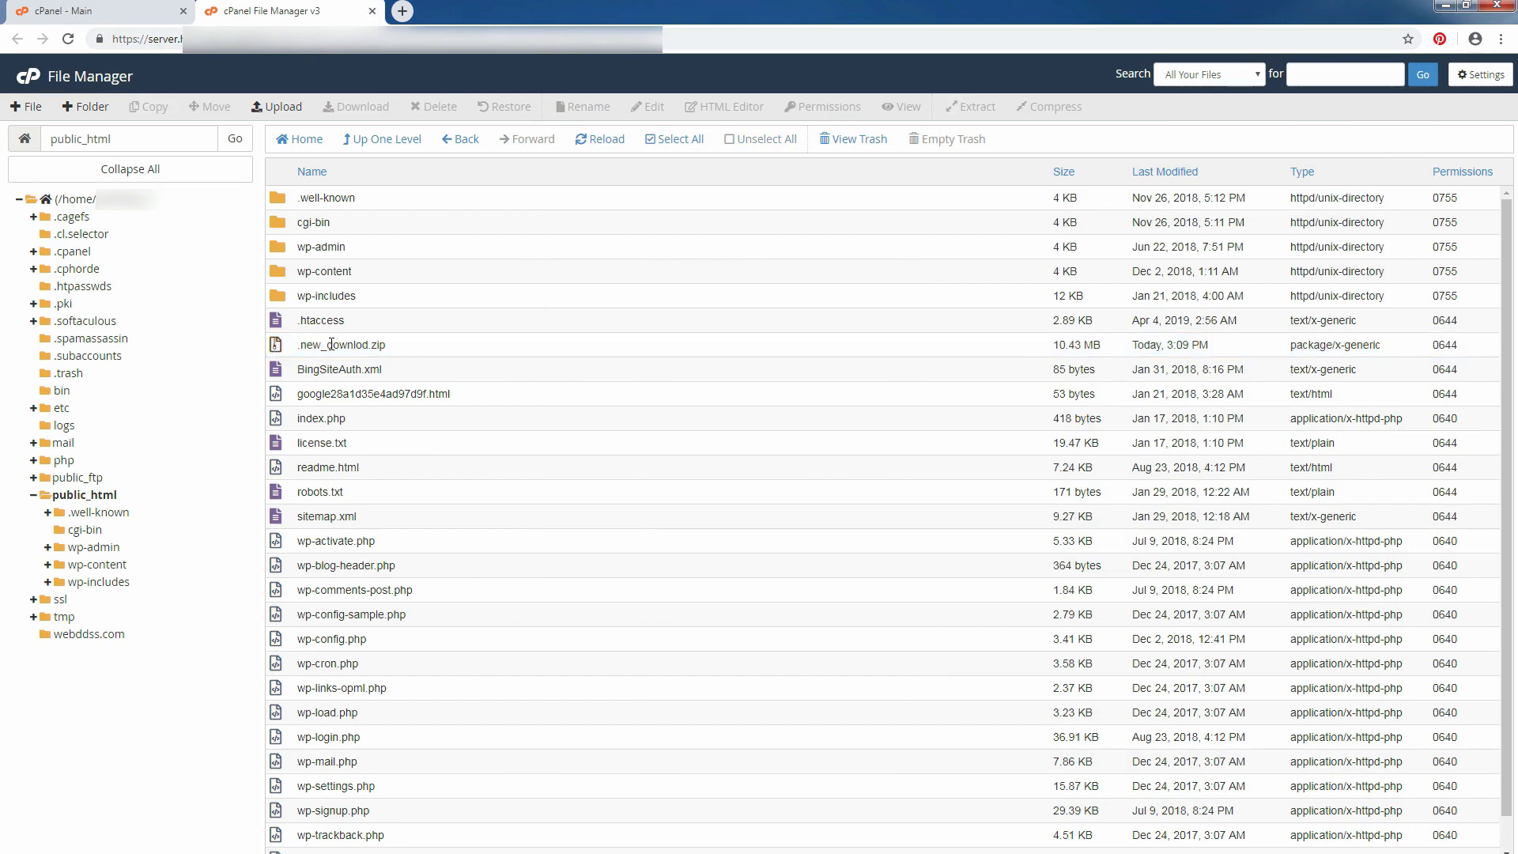
{"action": "left_click", "coordinate": [284, 355]}
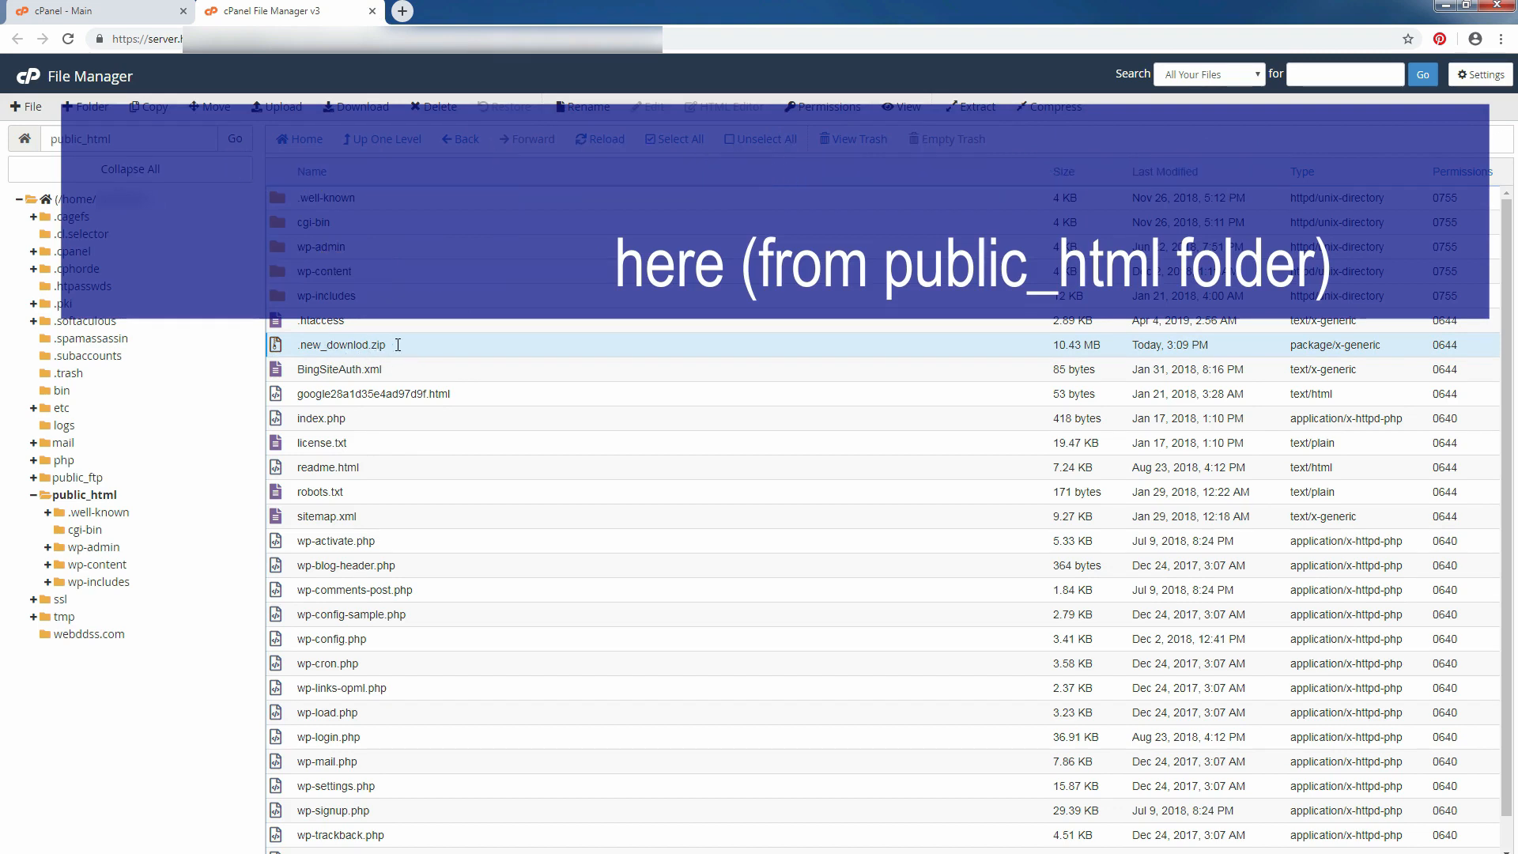
{"action": "left_click", "coordinate": [430, 112]}
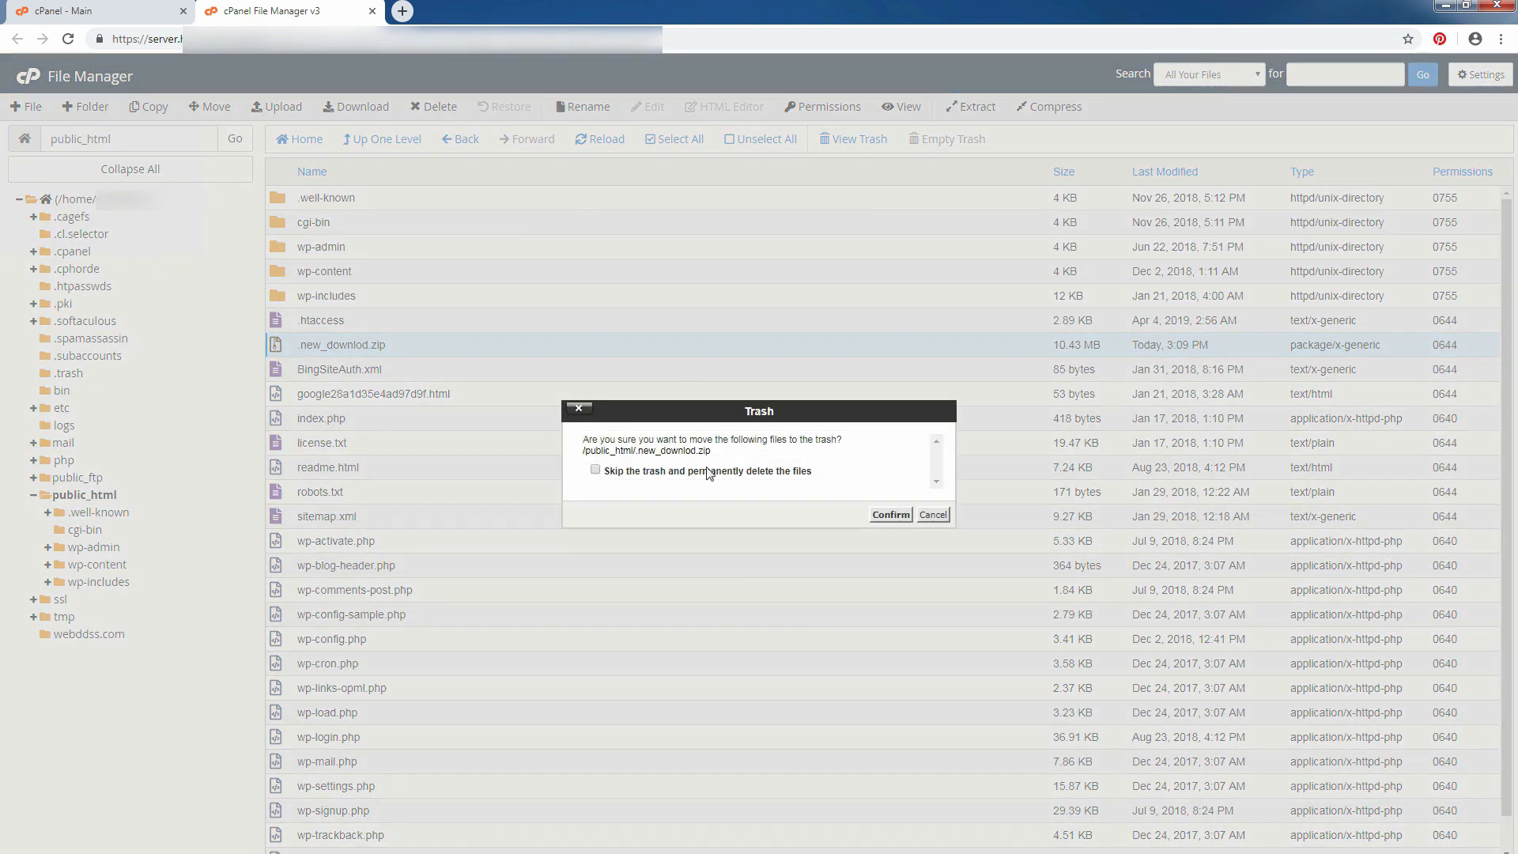
{"action": "left_click", "coordinate": [595, 471]}
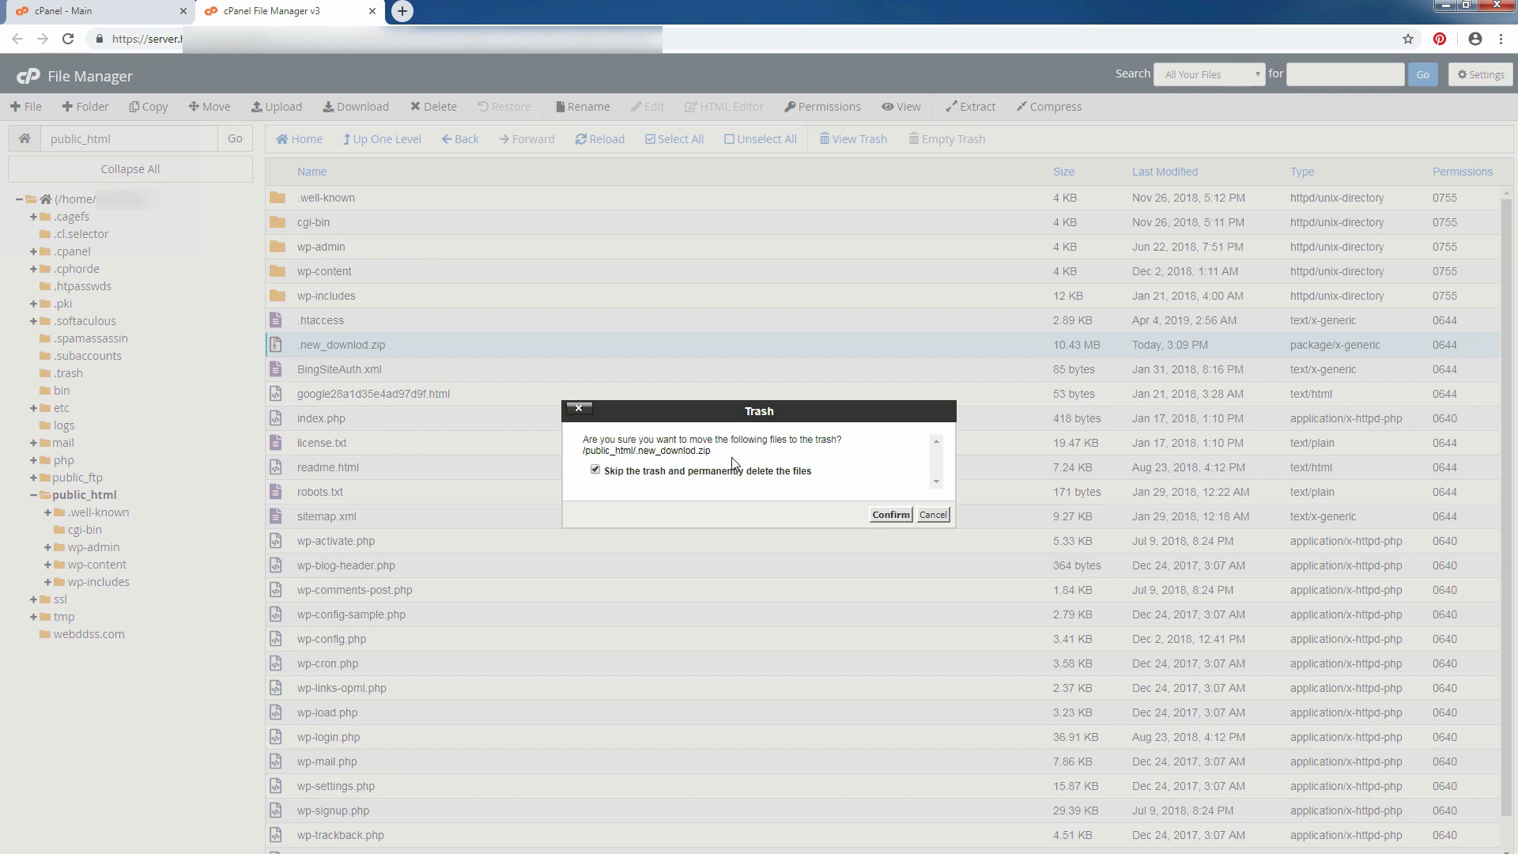
{"action": "left_click", "coordinate": [892, 519]}
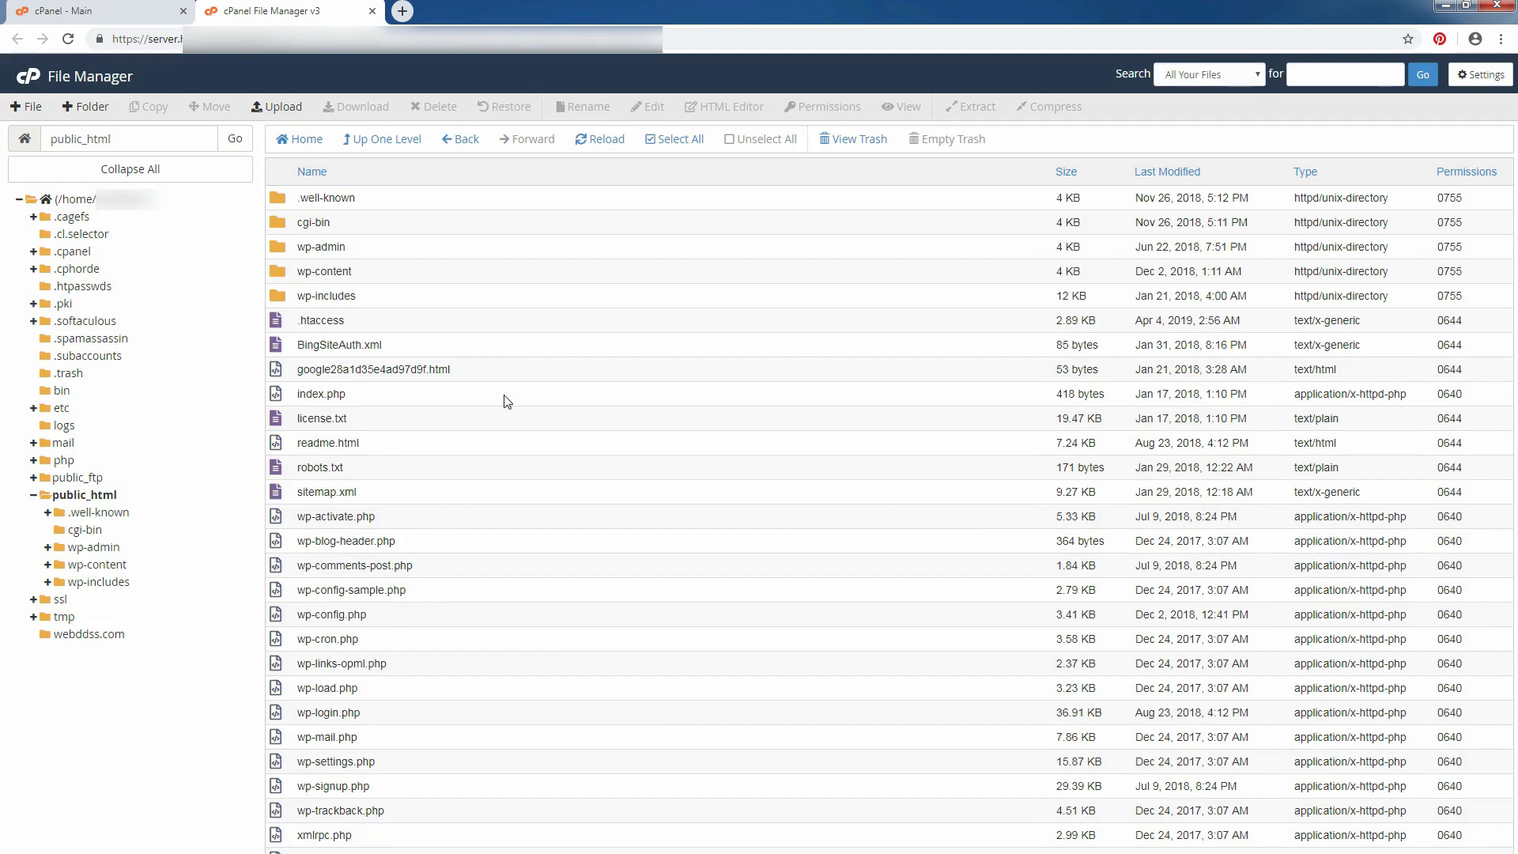
Close File Manager, search the cPanel functions for "php" and open phpMyAdmin.
{"action": "left_click", "coordinate": [372, 11]}
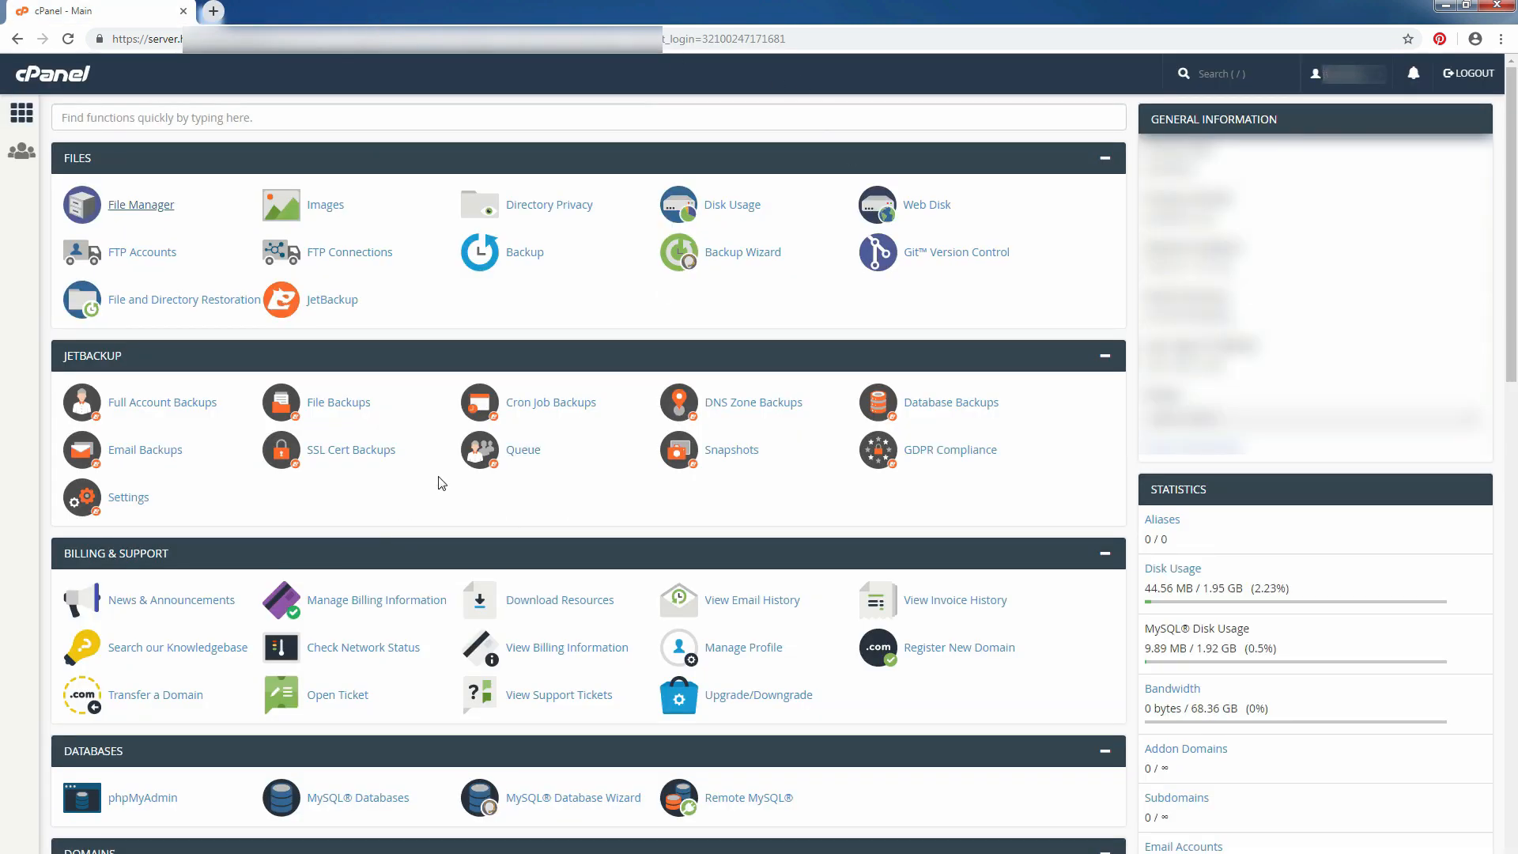
{"action": "scroll", "coordinate": [441, 482], "scroll_direction": "down", "scroll_amount": 3}
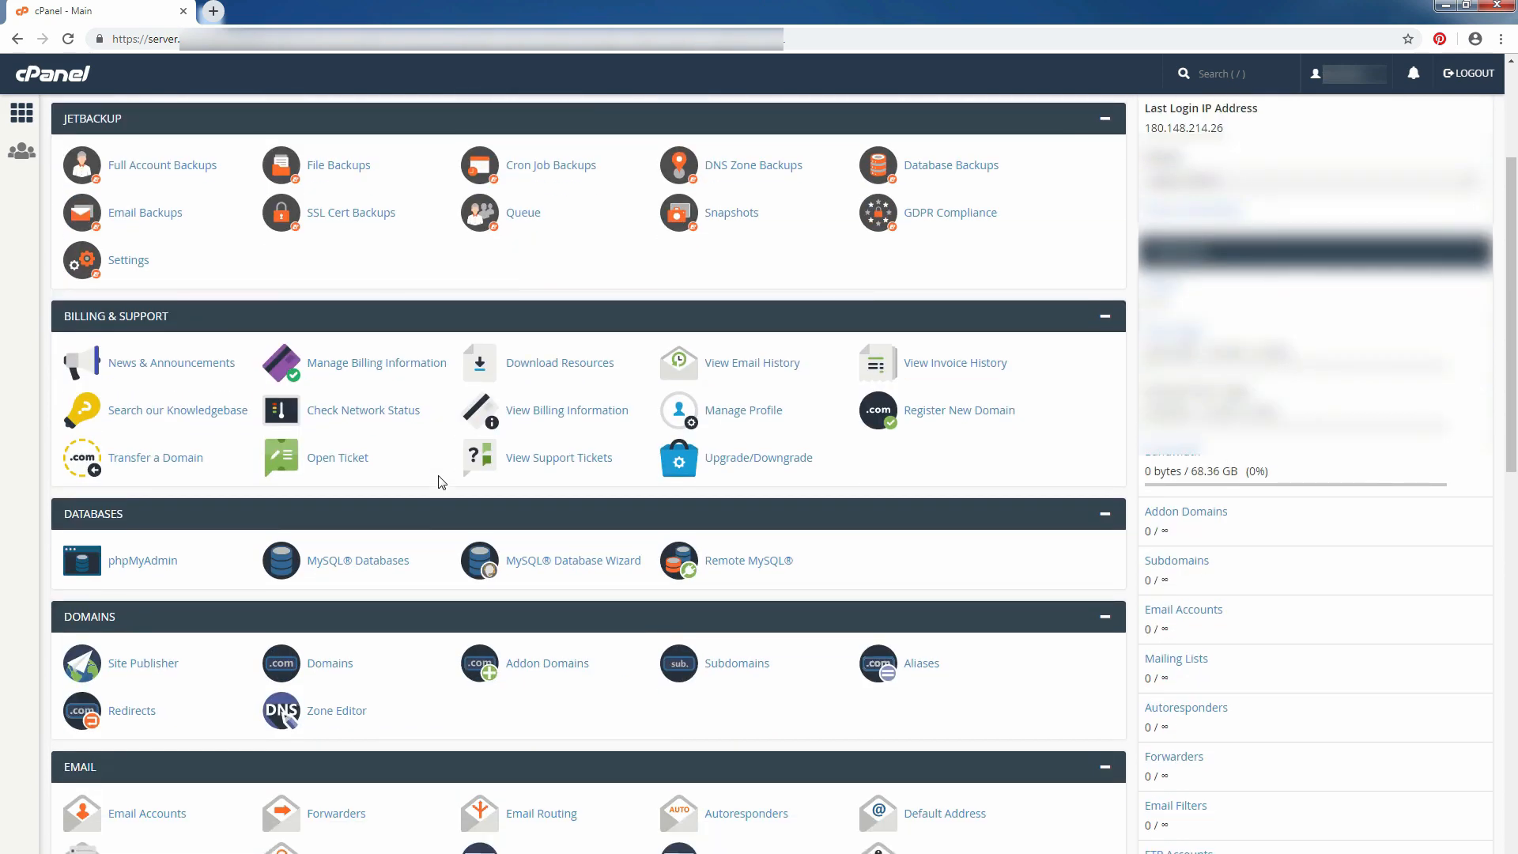
{"action": "scroll", "coordinate": [442, 482], "scroll_direction": "up", "scroll_amount": 3}
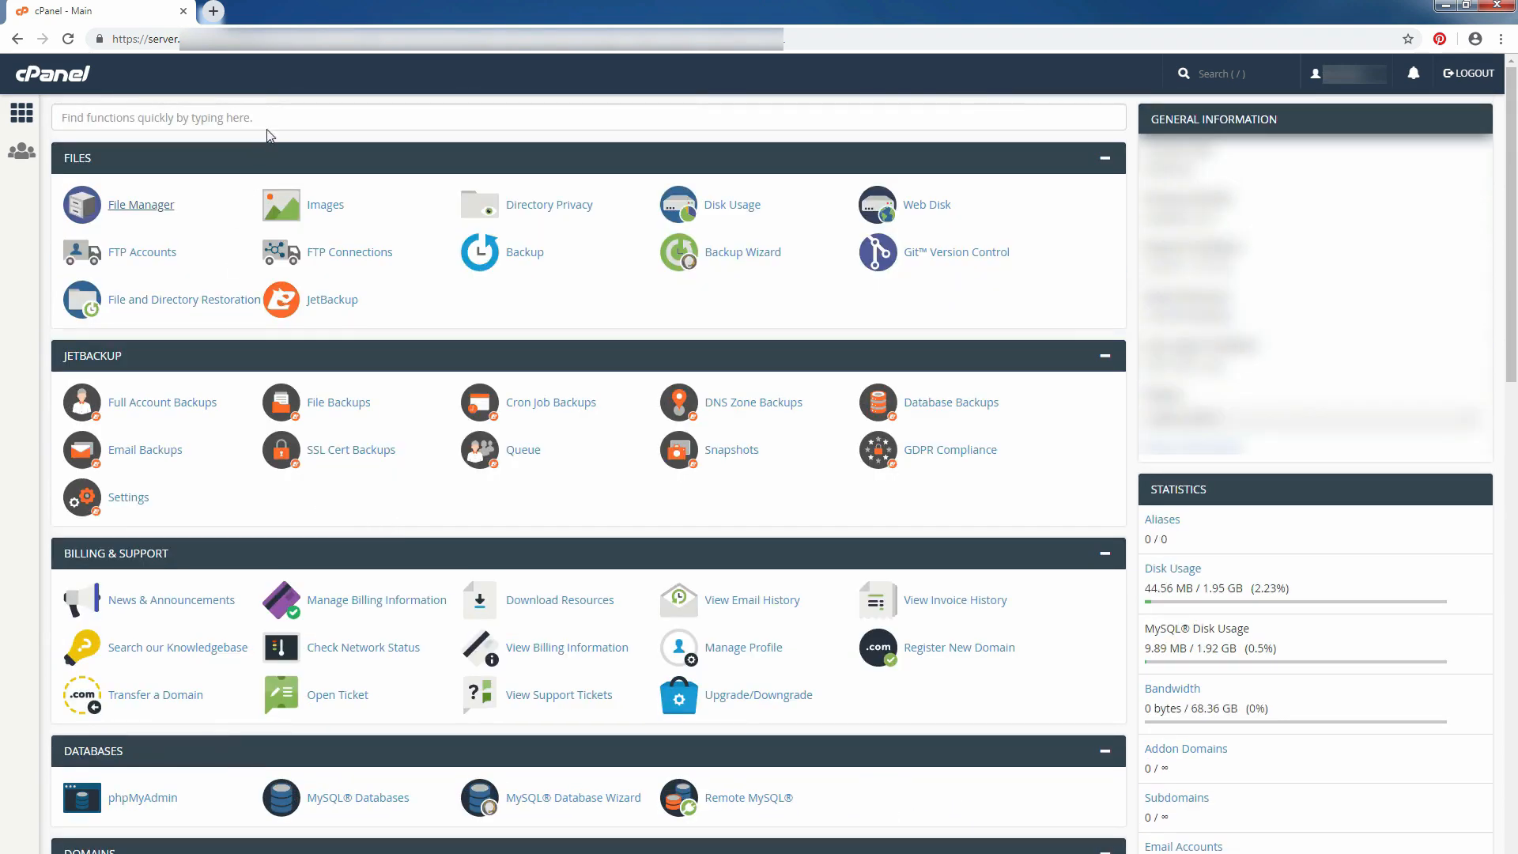
{"action": "left_click", "coordinate": [268, 120]}
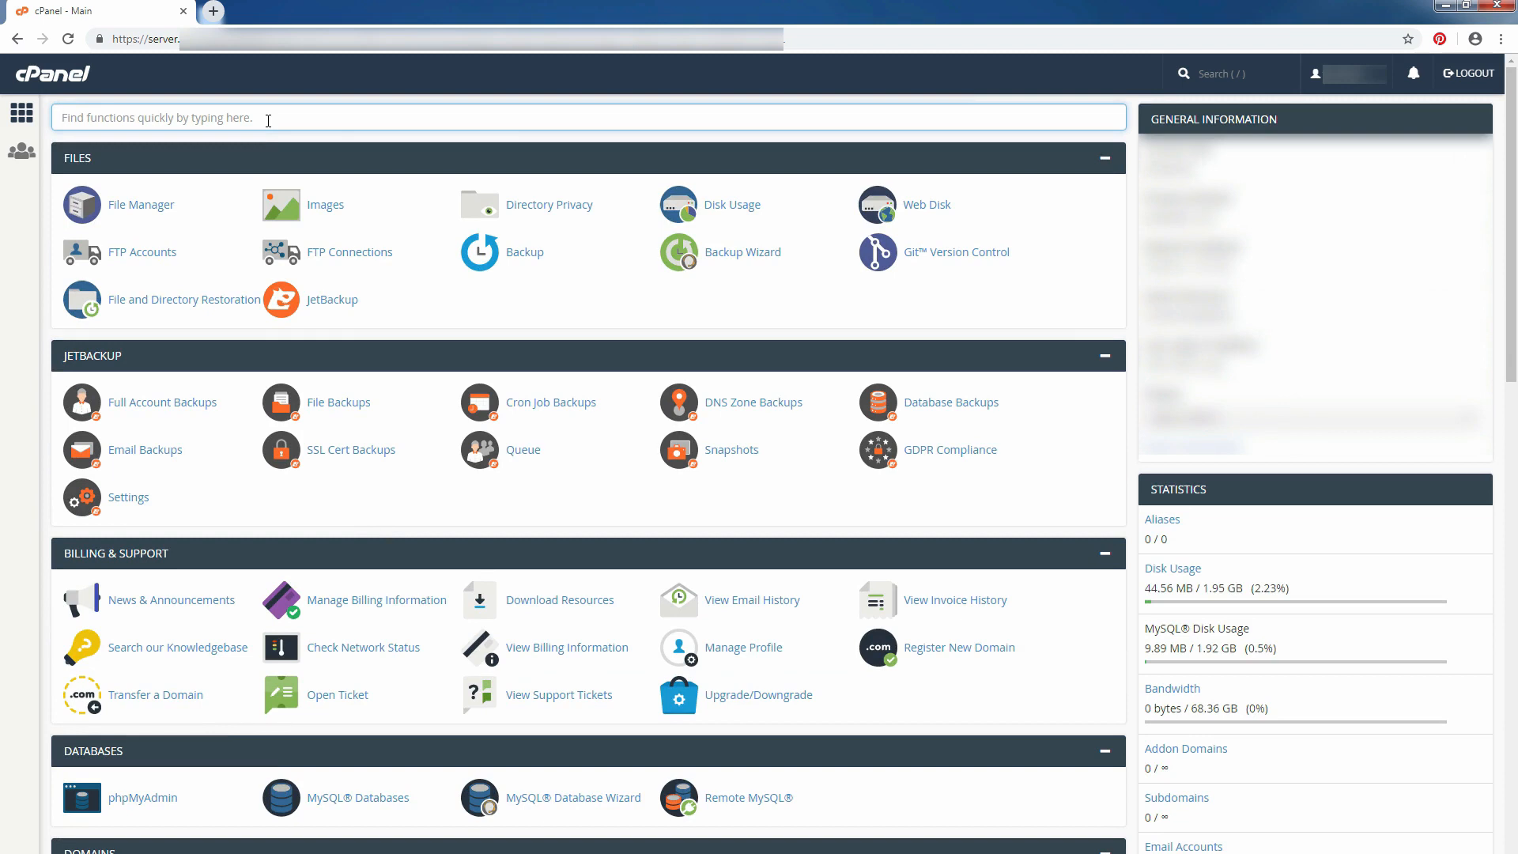
{"action": "type", "text": "php"}
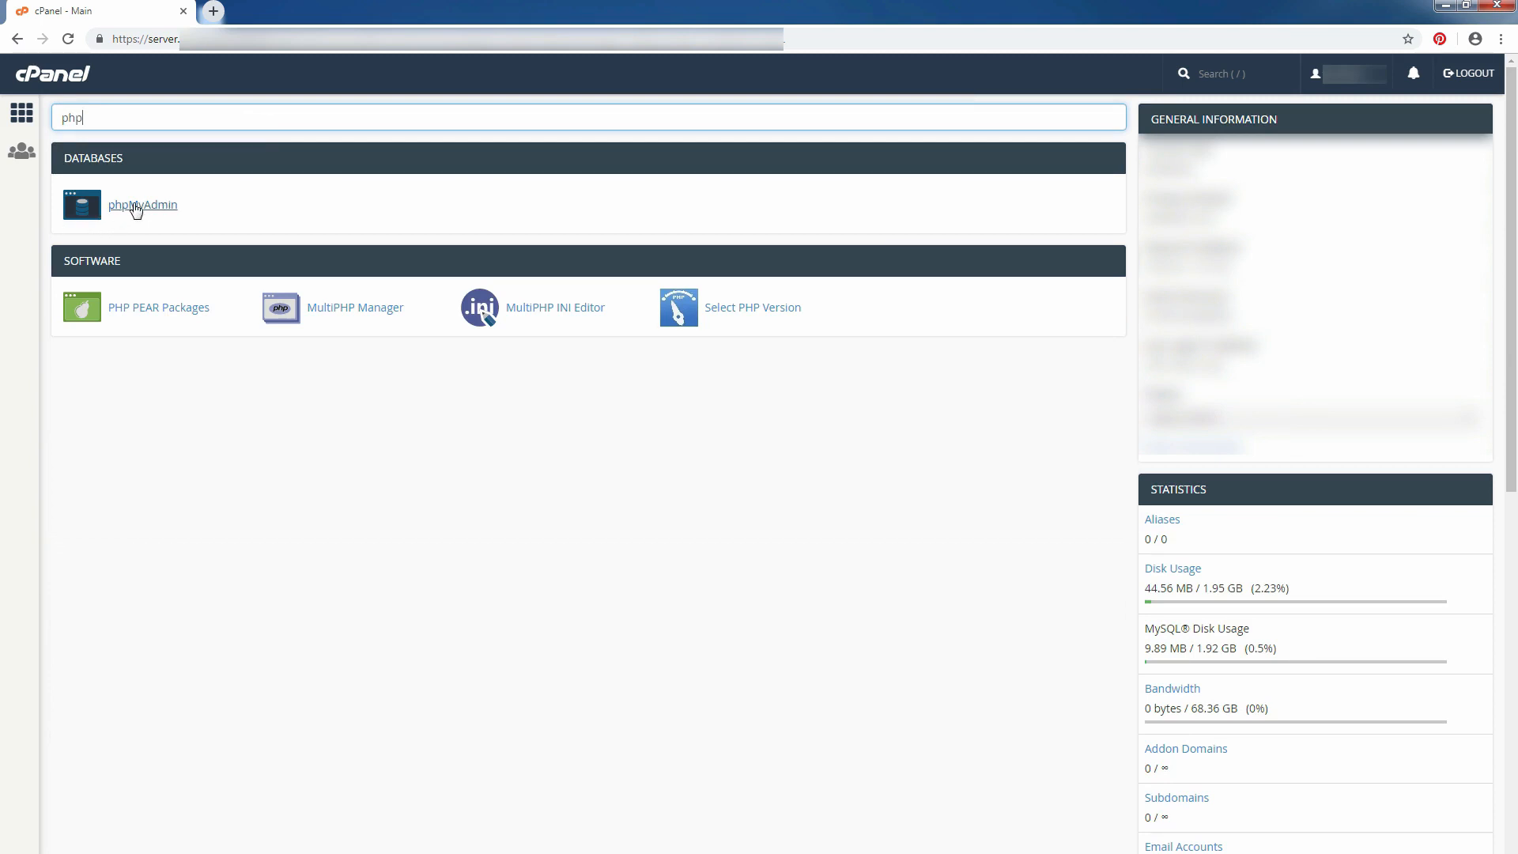
{"action": "left_click", "coordinate": [158, 209]}
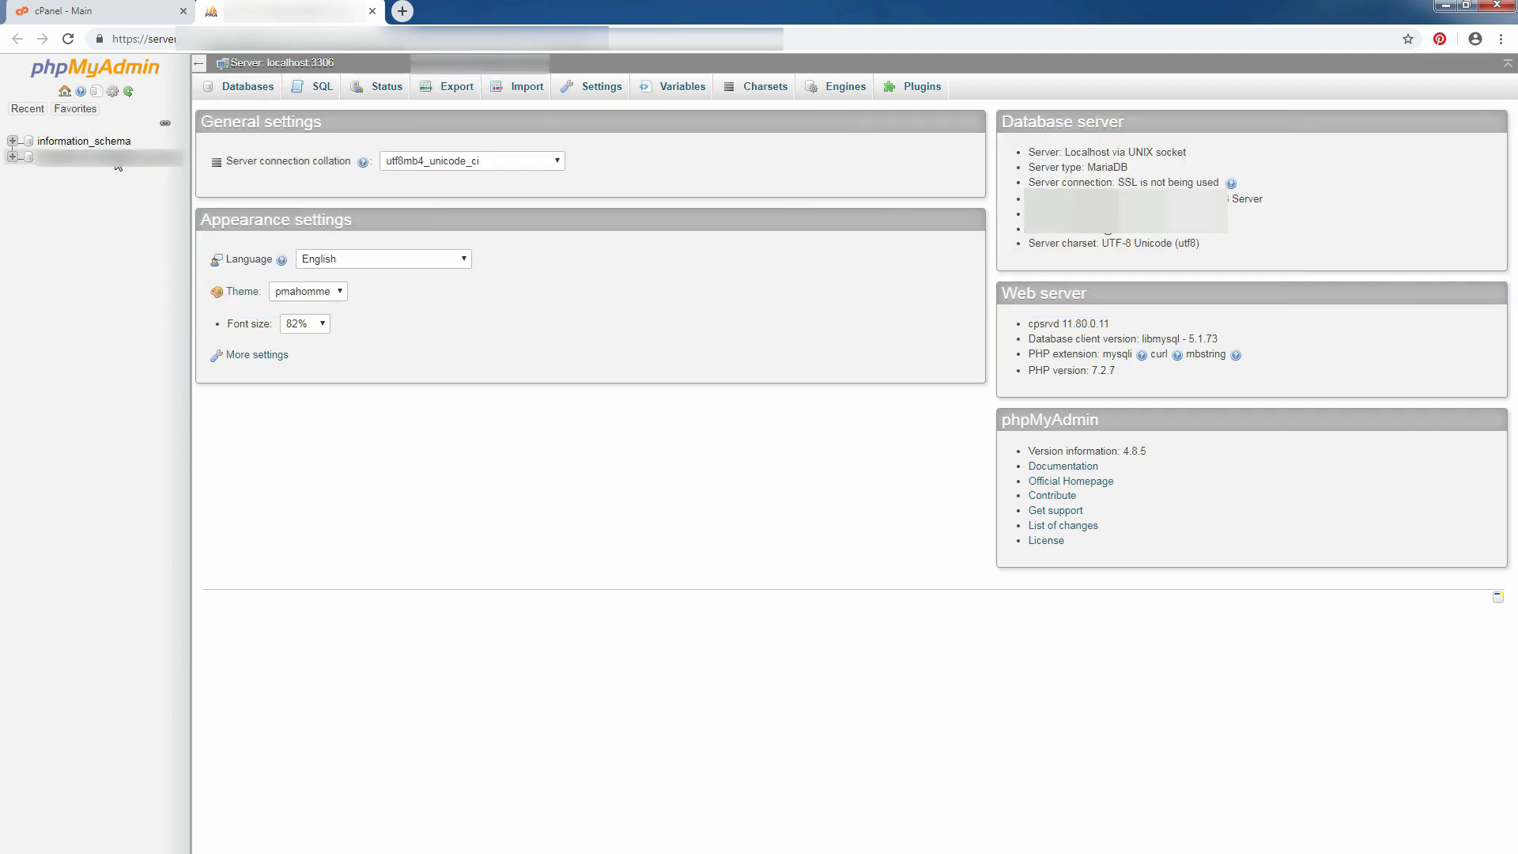
Export all tables of the website's database using the Quick method in SQL format, and show the downloaded file in its folder.
{"action": "left_click", "coordinate": [119, 158]}
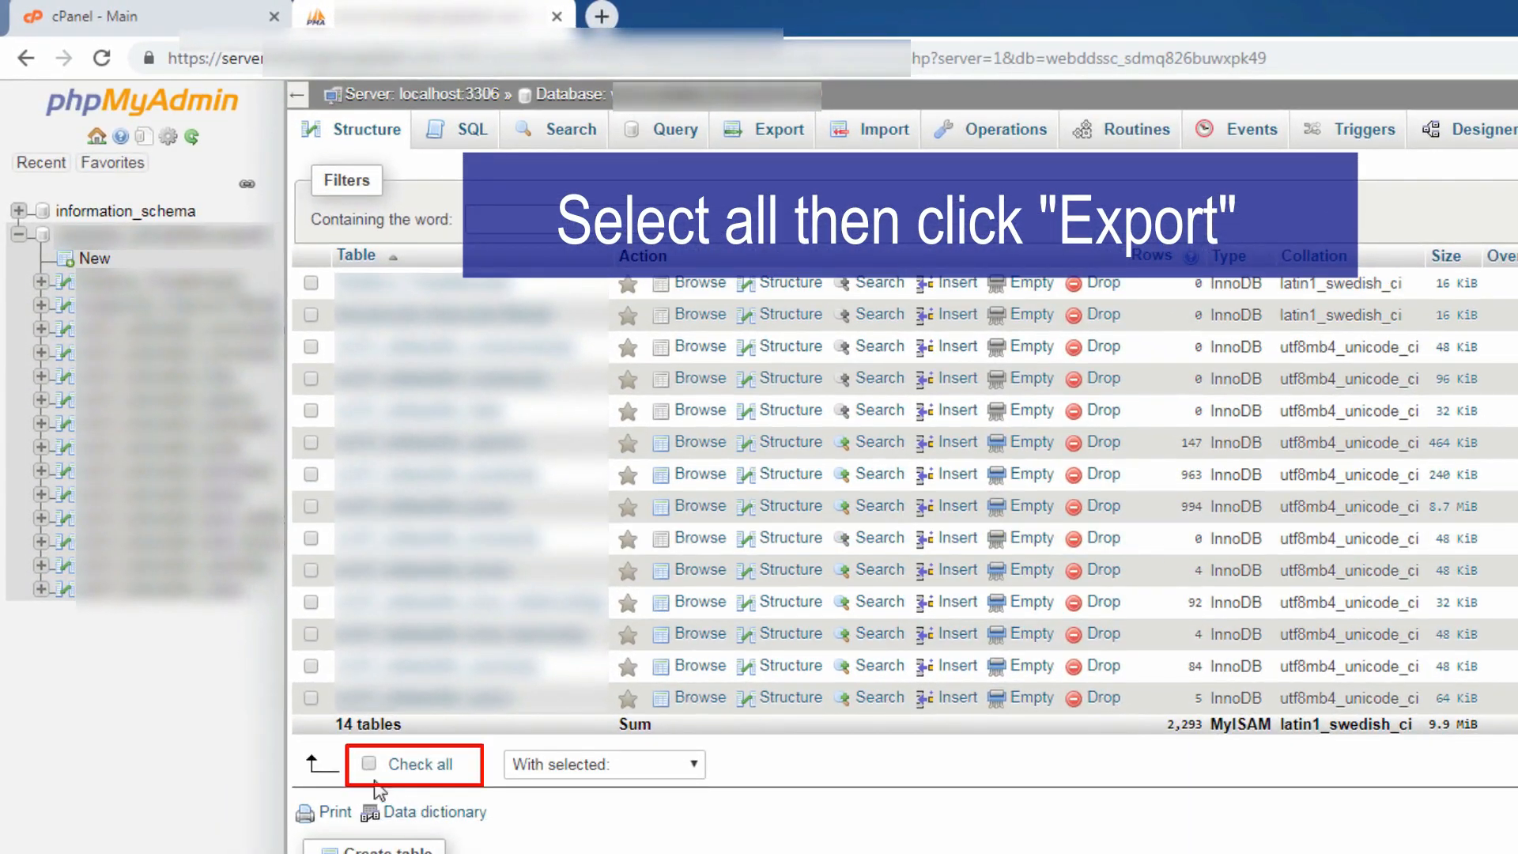
{"action": "left_click", "coordinate": [368, 764]}
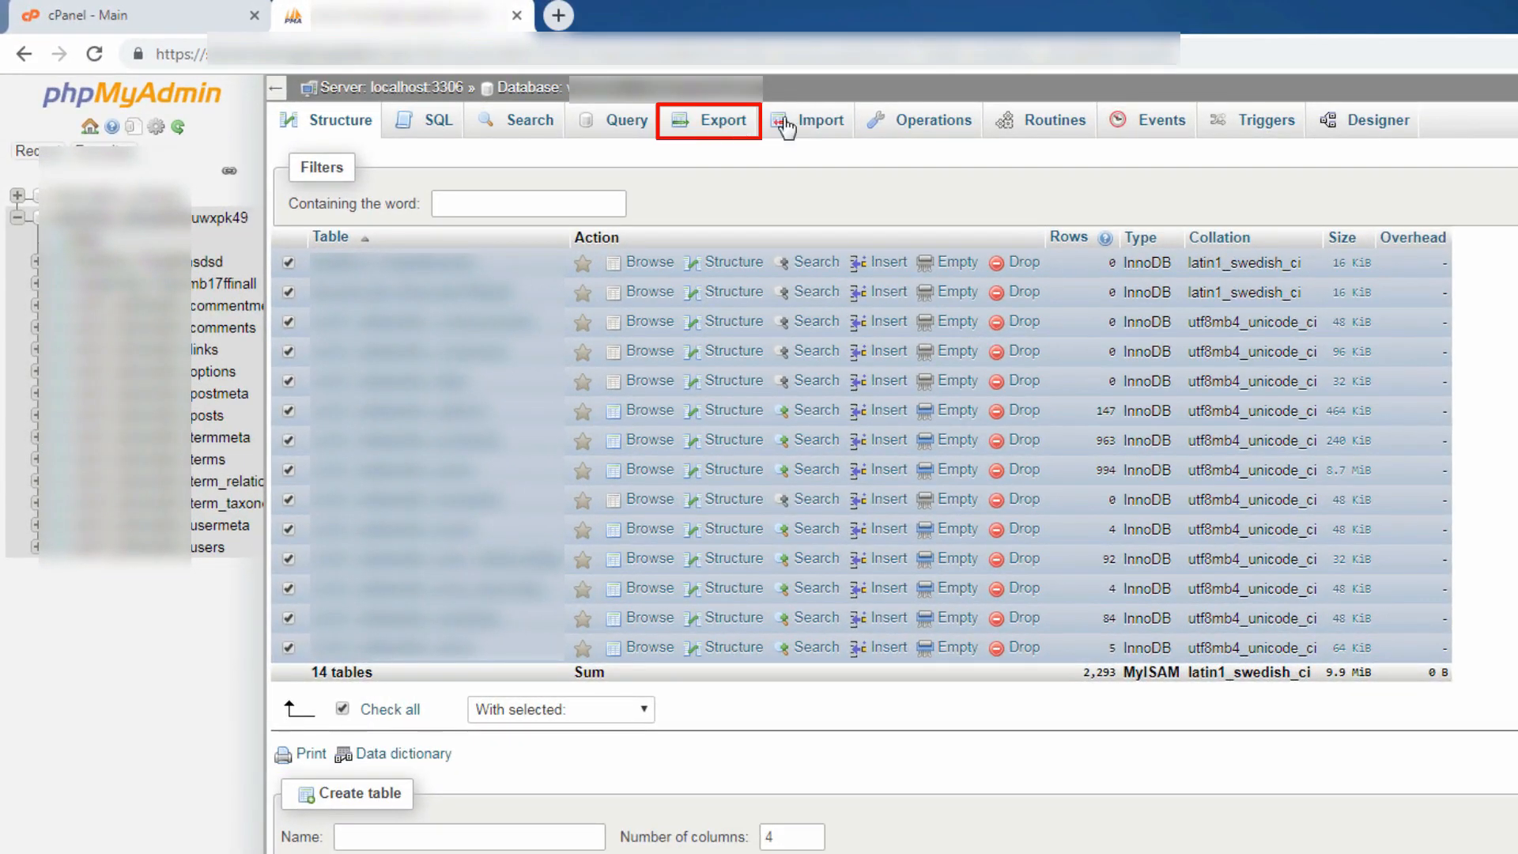
{"action": "left_click", "coordinate": [716, 141]}
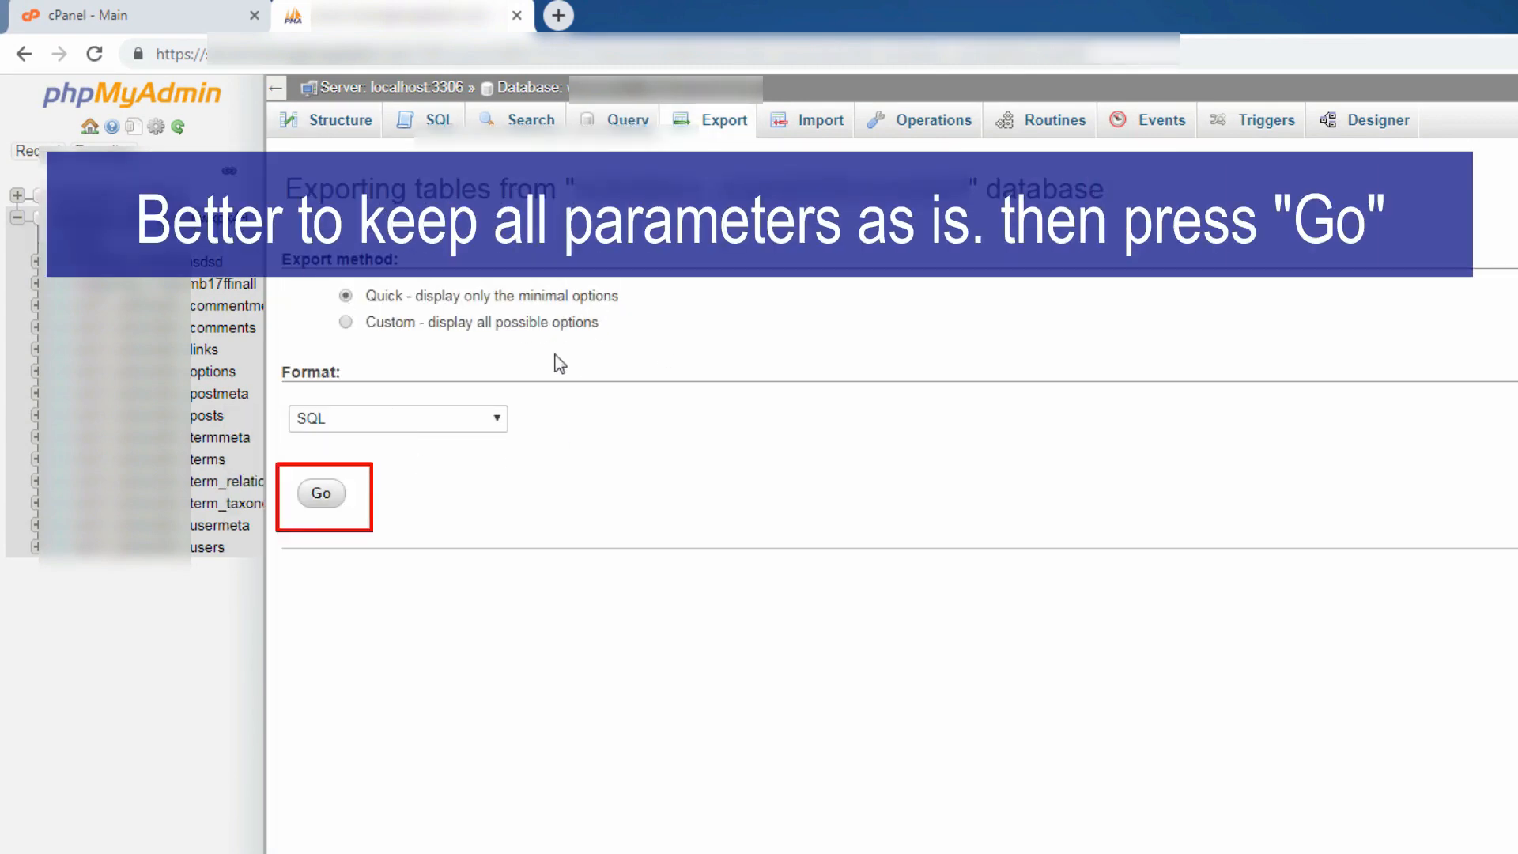
{"action": "left_click", "coordinate": [319, 493]}
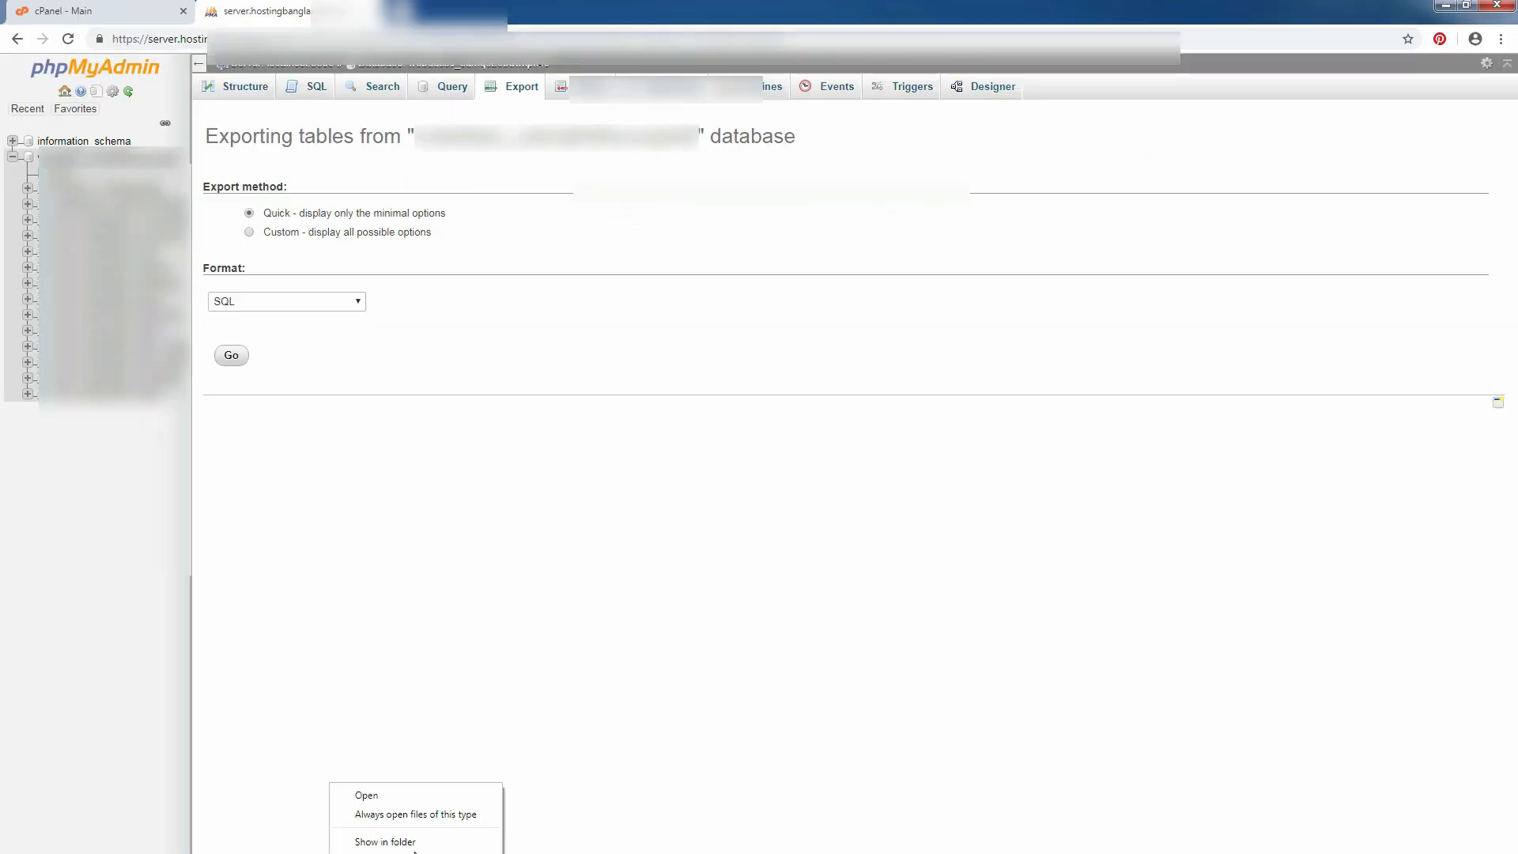
{"action": "left_click", "coordinate": [414, 846]}
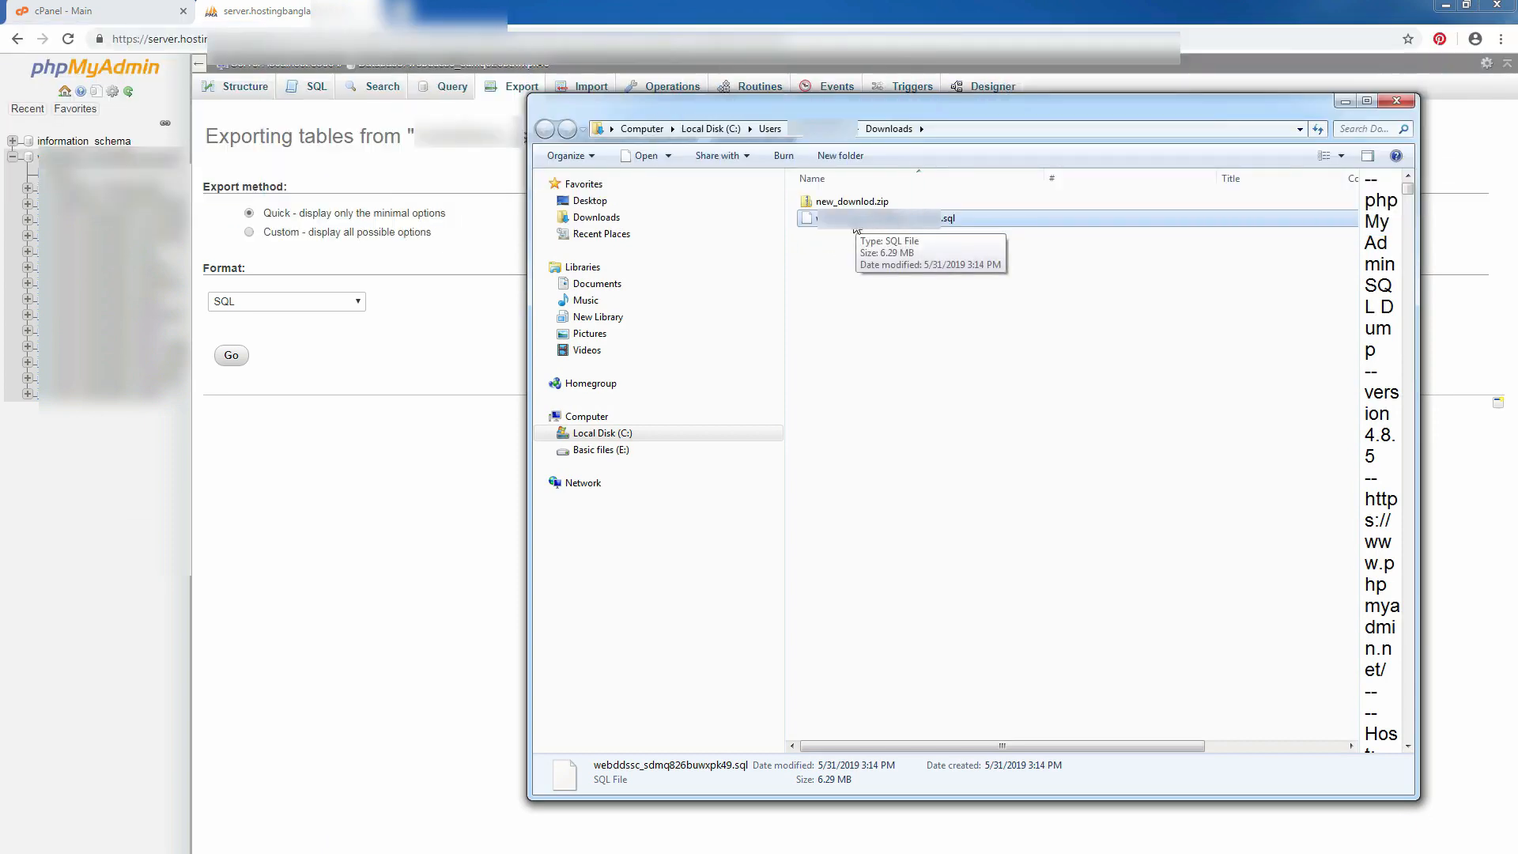
{"action": "left_click", "coordinate": [847, 315]}
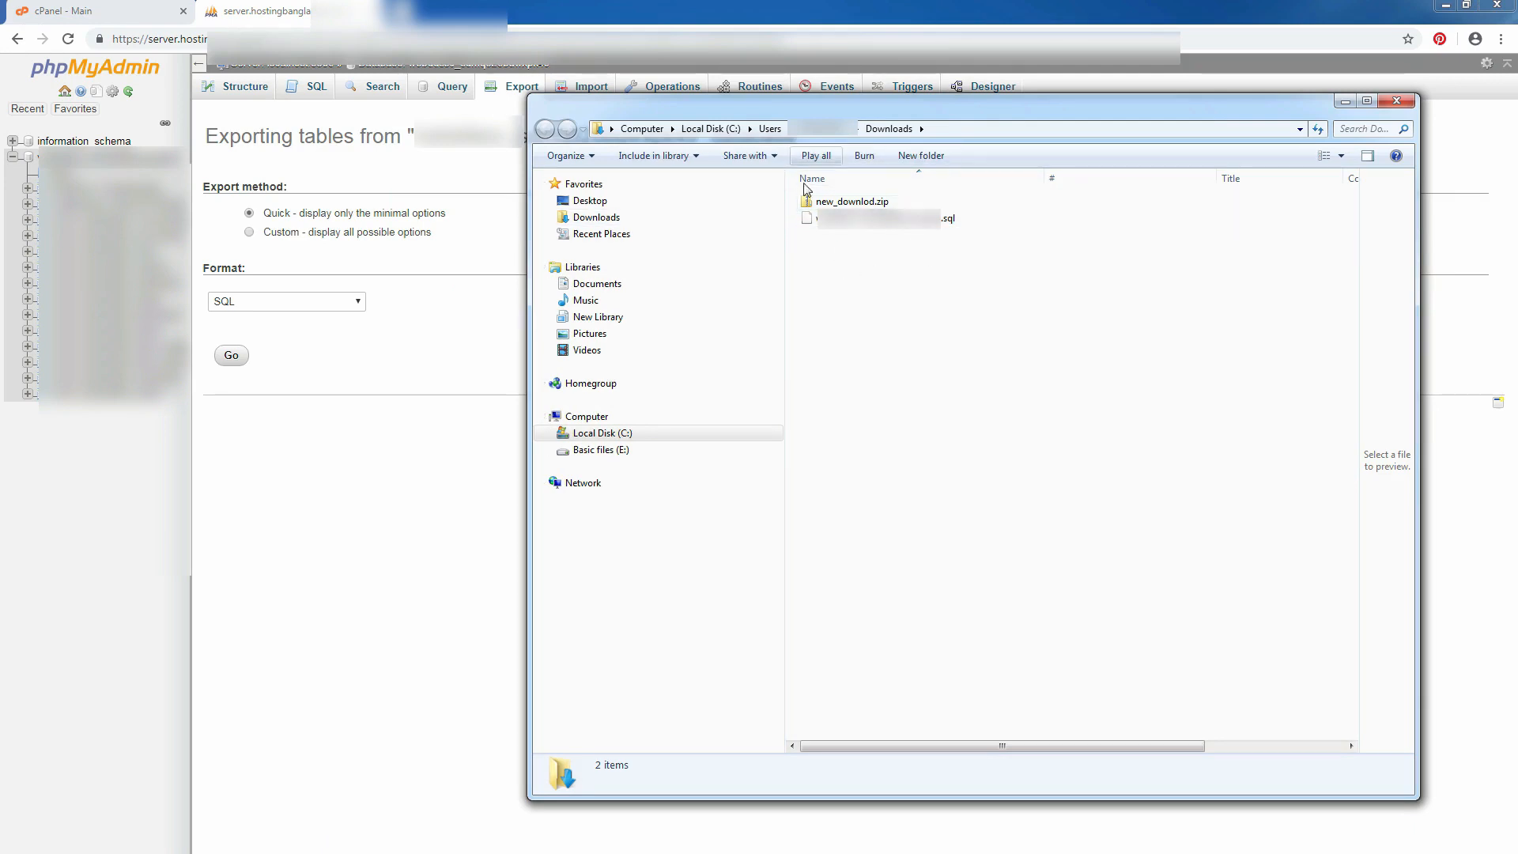